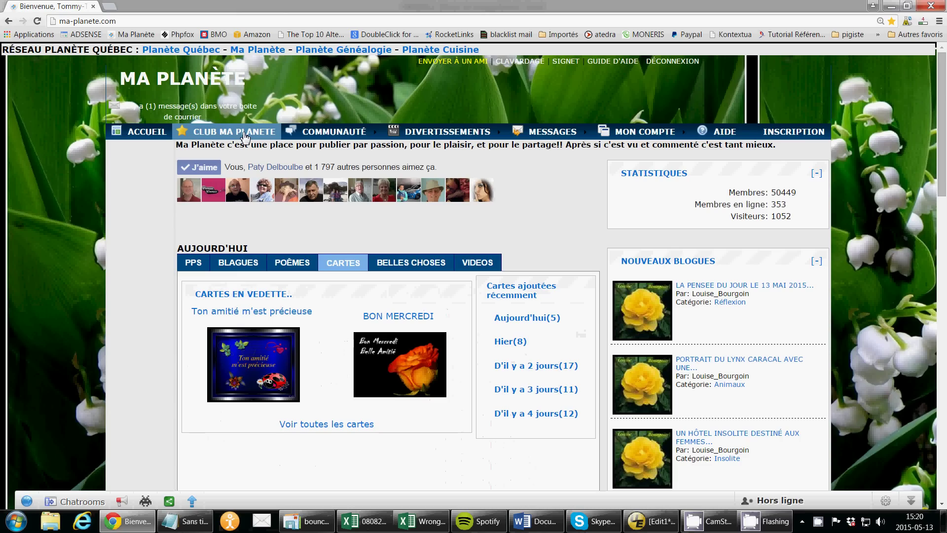
Open the form for adding a new joke in the Blague à part section and bring its fields into view
{"action": "mouse_move", "coordinate": [447, 131]}
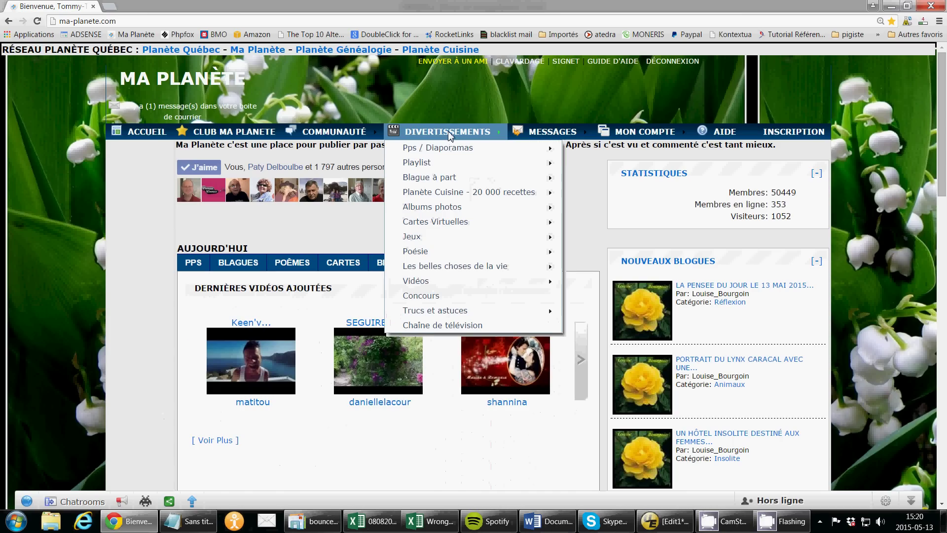
{"action": "mouse_move", "coordinate": [439, 167]}
{"action": "mouse_move", "coordinate": [441, 185]}
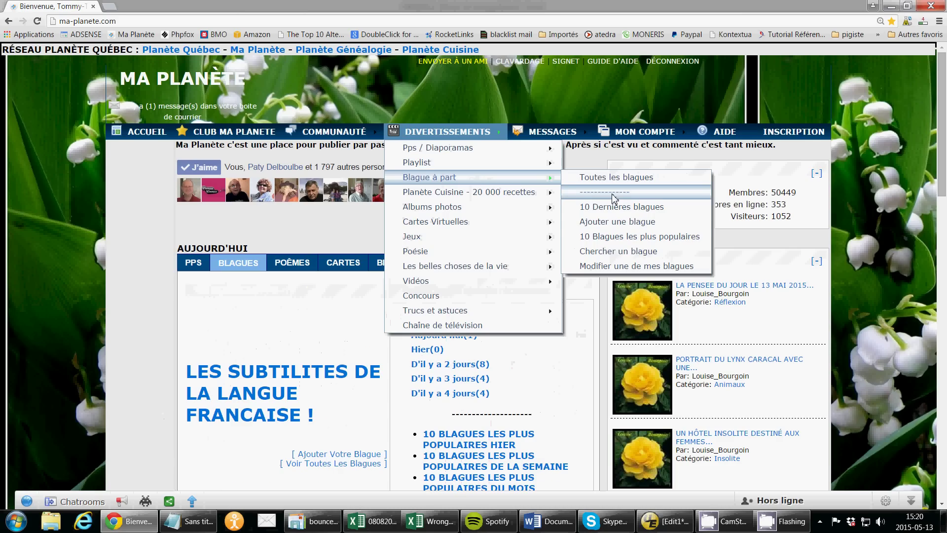
{"action": "left_click", "coordinate": [598, 226]}
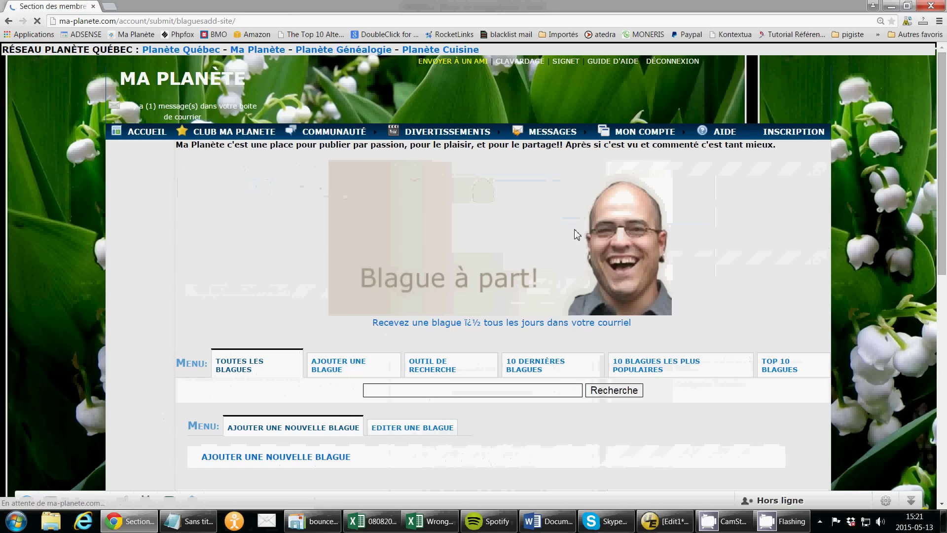
{"action": "scroll", "coordinate": [572, 234], "scroll_direction": "down", "scroll_amount": 4}
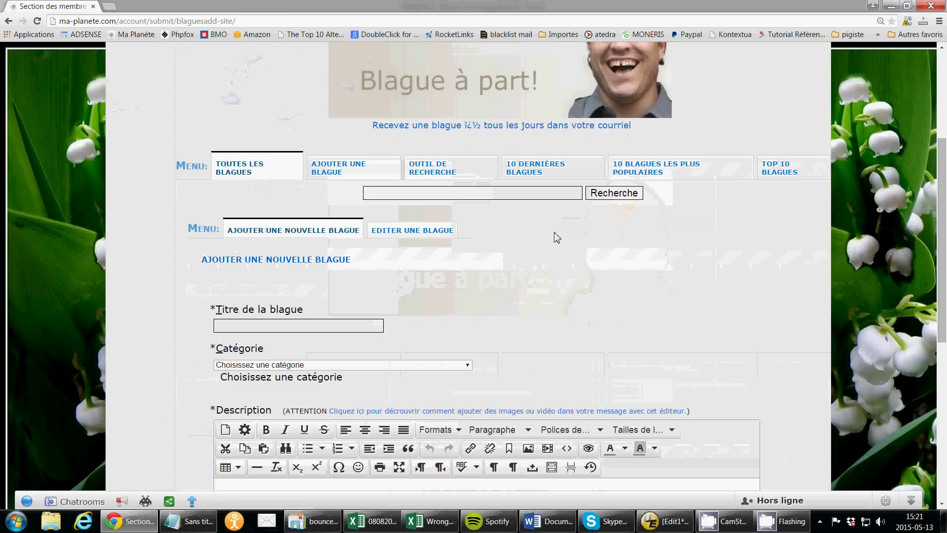
{"action": "scroll", "coordinate": [554, 238], "scroll_direction": "down", "scroll_amount": 1}
{"action": "scroll", "coordinate": [552, 238], "scroll_direction": "down", "scroll_amount": 4}
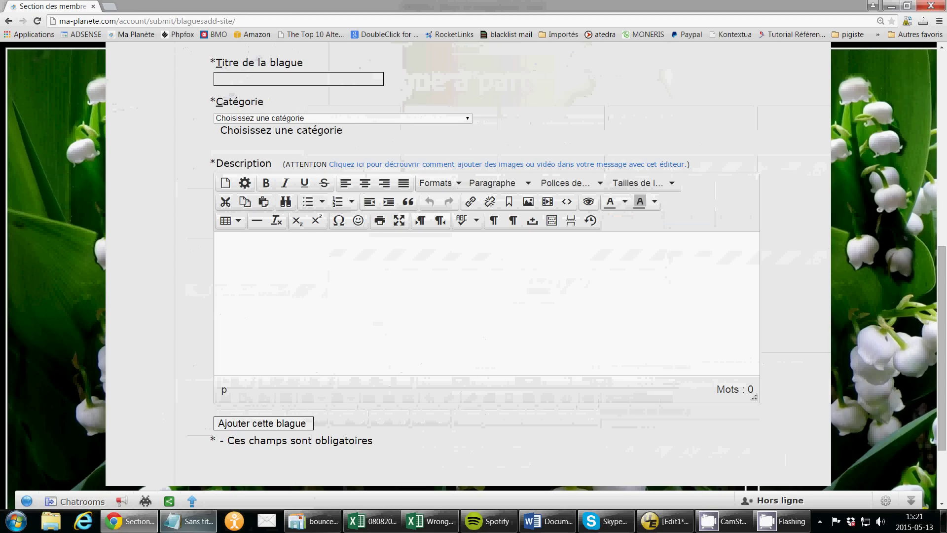
Switch to Bloc-notes and copy the whole joke text about the man knocked down by a car
{"action": "left_click", "coordinate": [188, 521]}
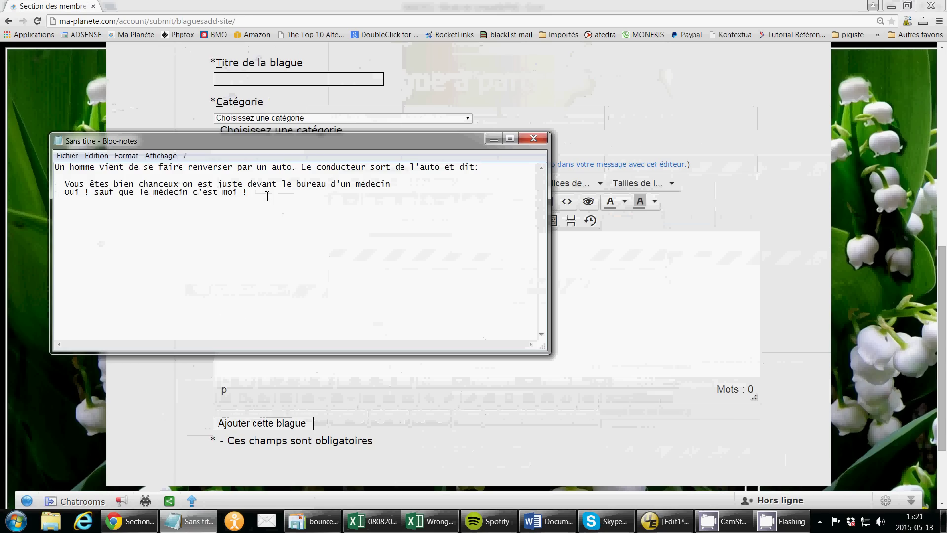
{"action": "left_click_drag", "start_coordinate": [267, 197], "coordinate": [42, 161]}
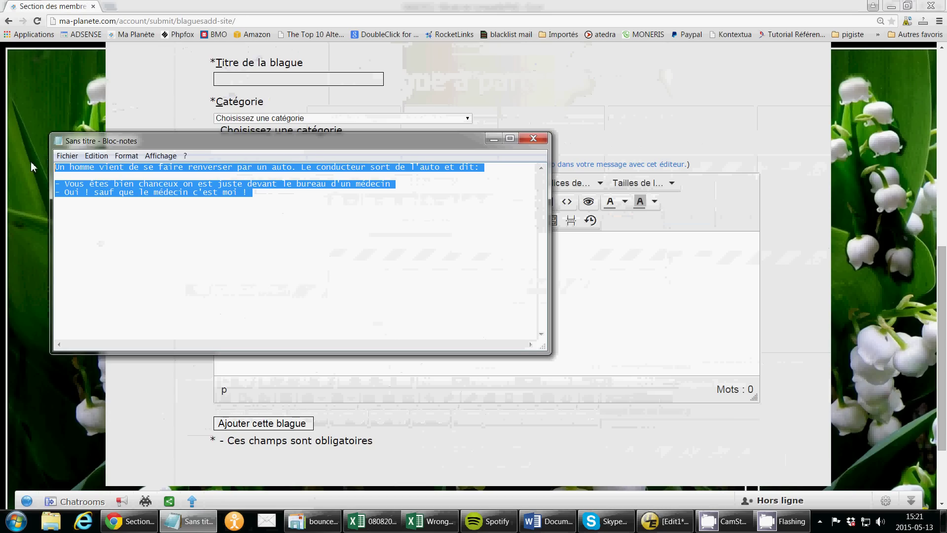
{"action": "right_click", "coordinate": [89, 193]}
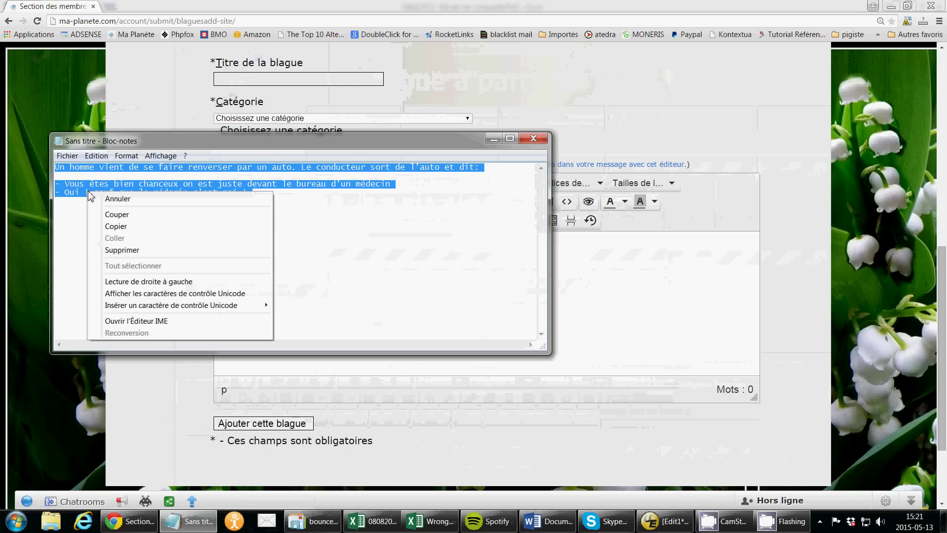
{"action": "left_click", "coordinate": [149, 228]}
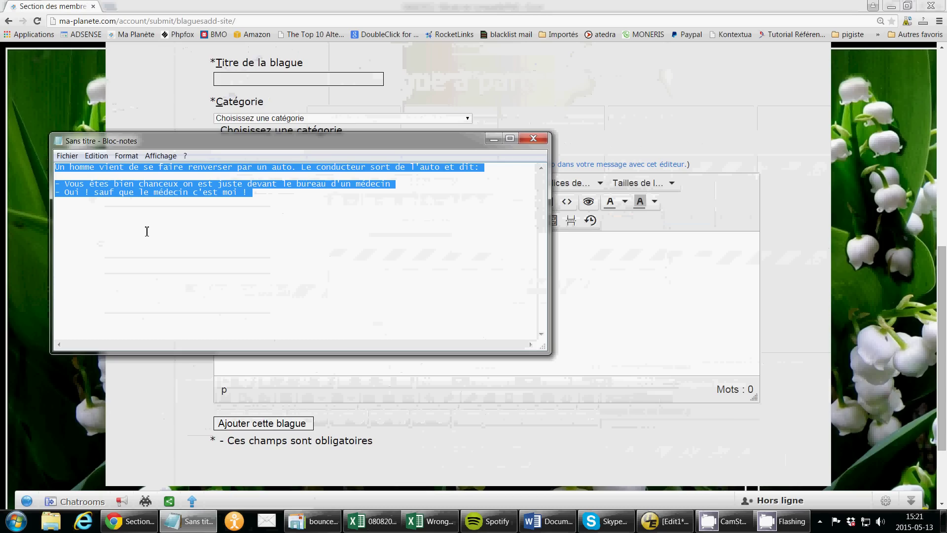
Return to the joke form in Chrome and paste the copied joke into the Description editor
{"action": "left_click", "coordinate": [581, 243]}
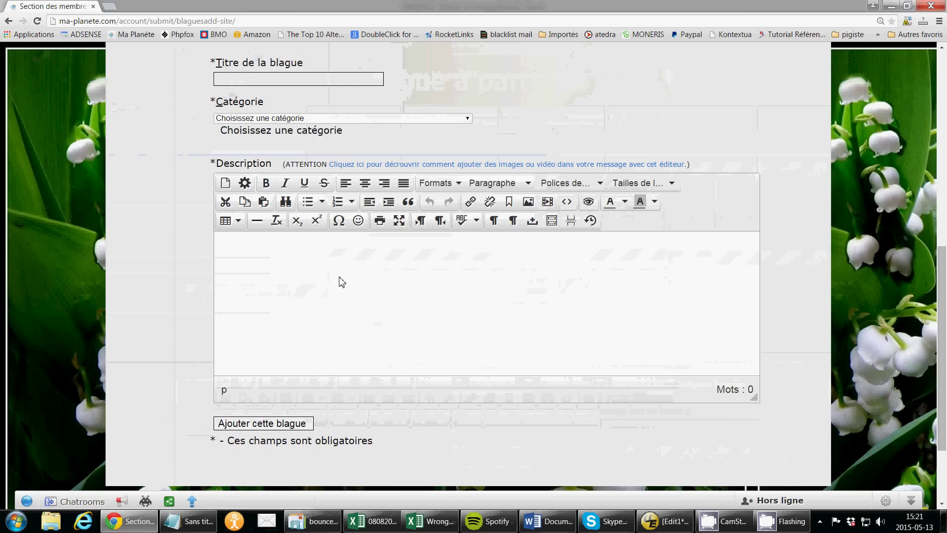
{"action": "right_click", "coordinate": [300, 253]}
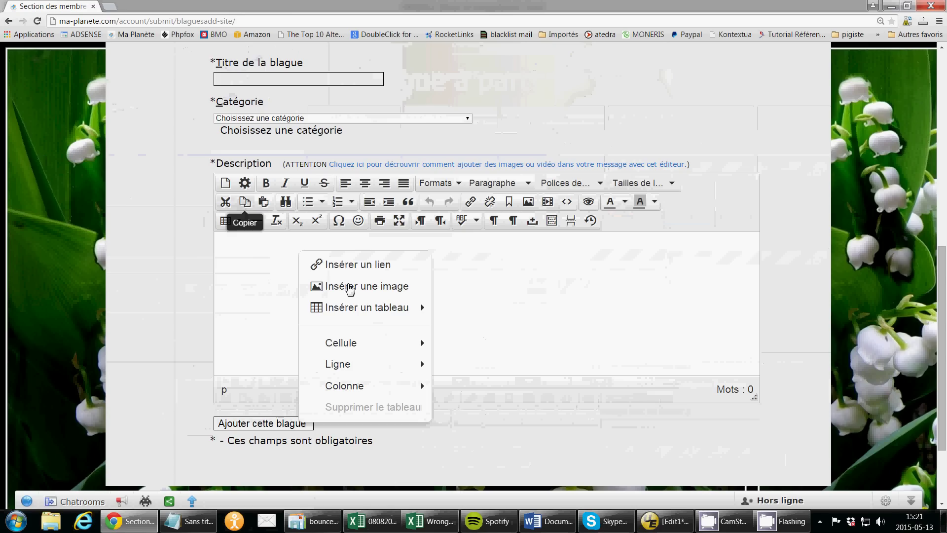
{"action": "left_click", "coordinate": [697, 202]}
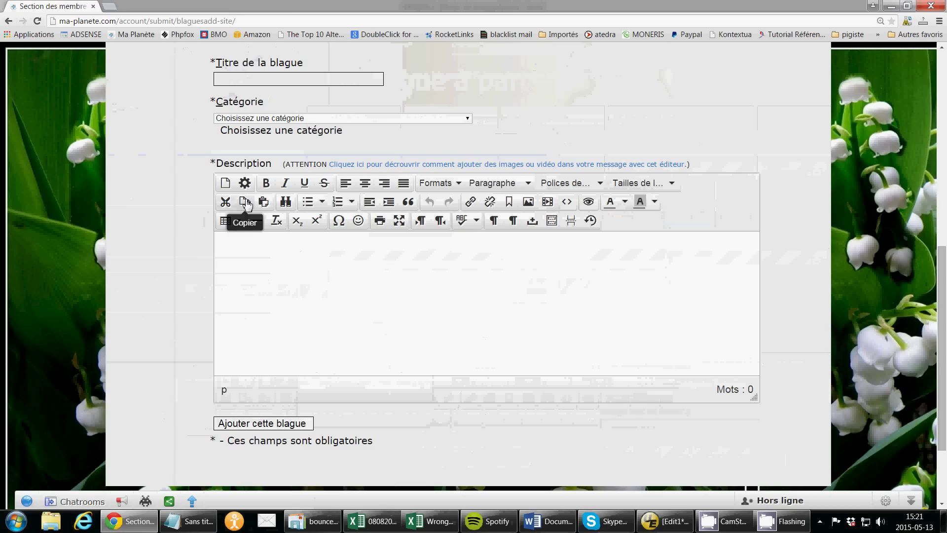
{"action": "left_click", "coordinate": [263, 202]}
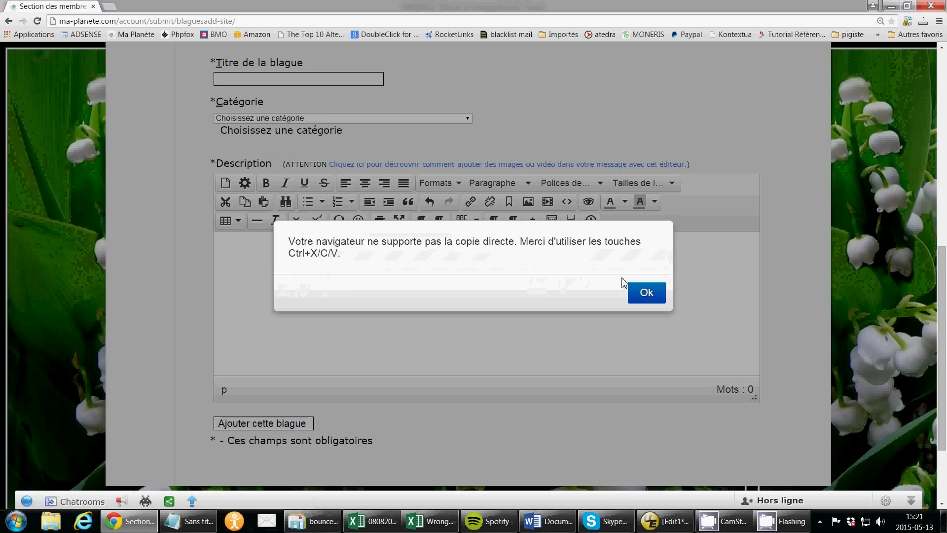
{"action": "left_click", "coordinate": [641, 292]}
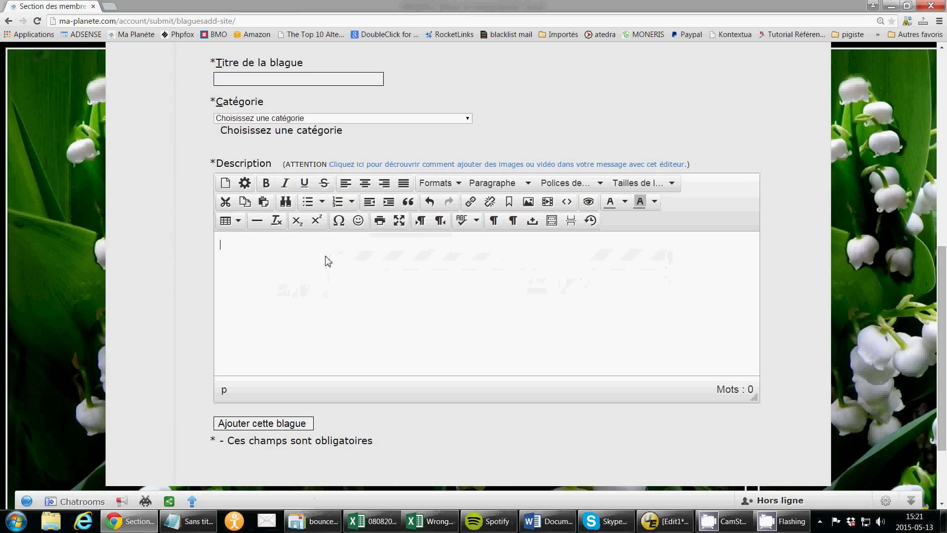
{"action": "key", "text": "ctrl+v"}
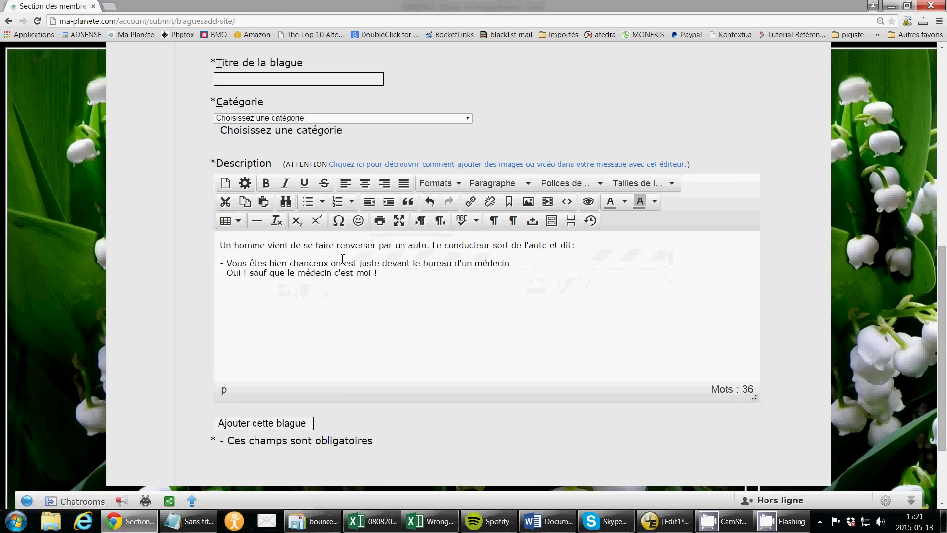
{"action": "left_click", "coordinate": [266, 206]}
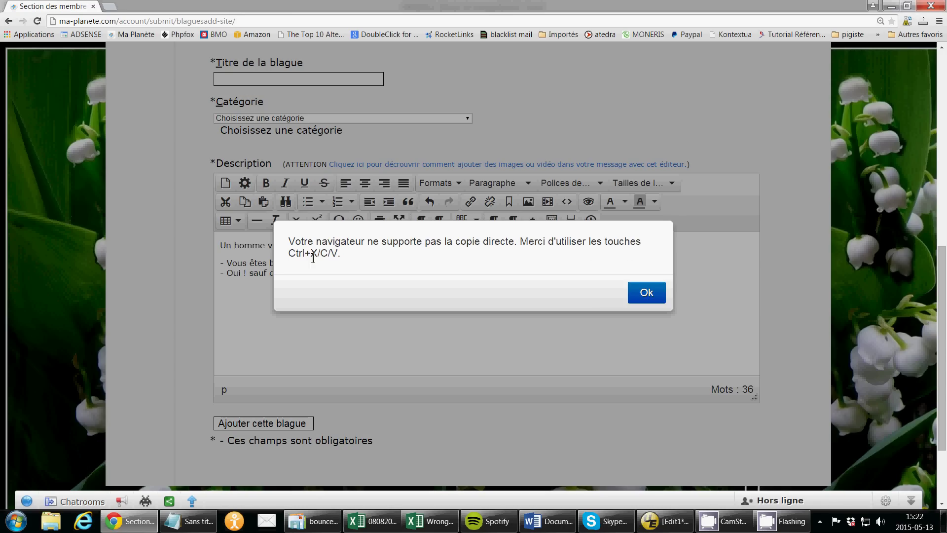
{"action": "left_click", "coordinate": [646, 294]}
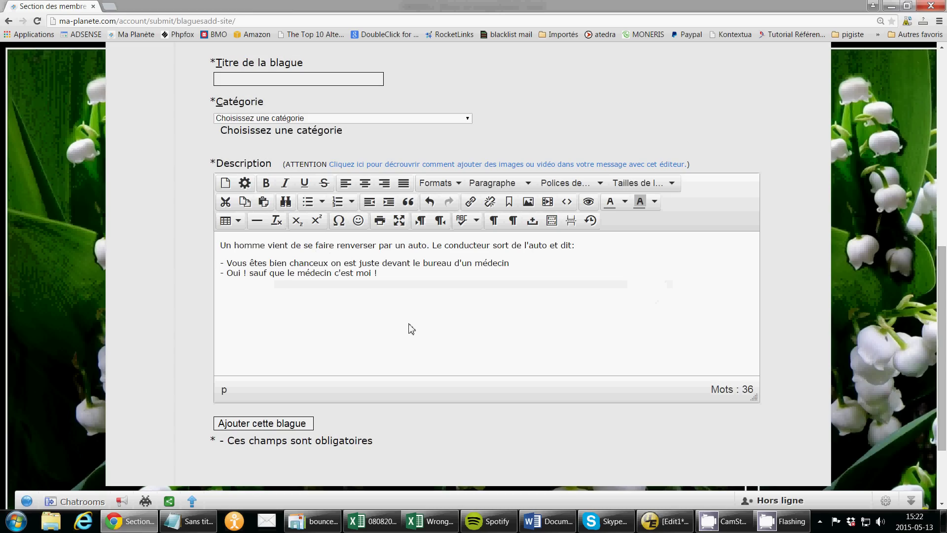
Enter "Médecin" as the joke's title and choose Divers as its category
{"action": "scroll", "coordinate": [124, 123], "scroll_direction": "up", "scroll_amount": 1}
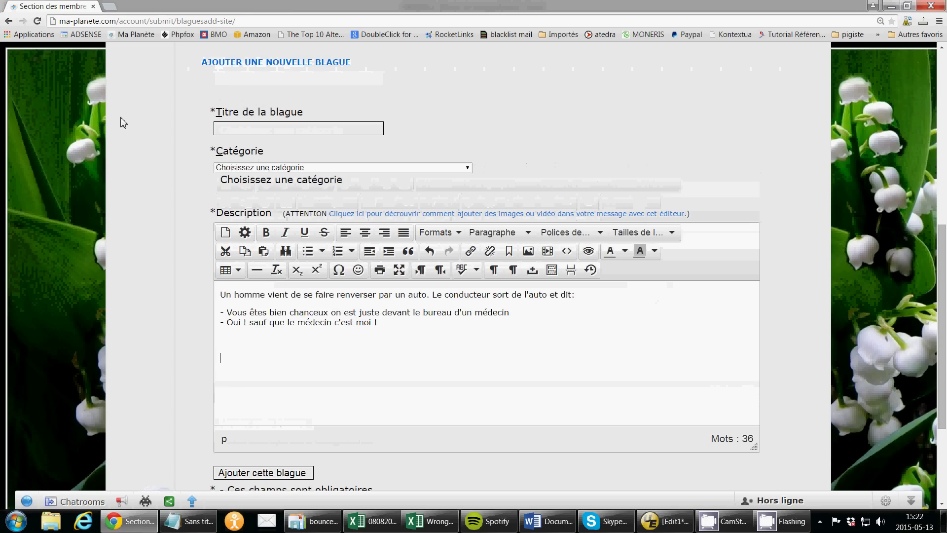
{"action": "left_click", "coordinate": [239, 128]}
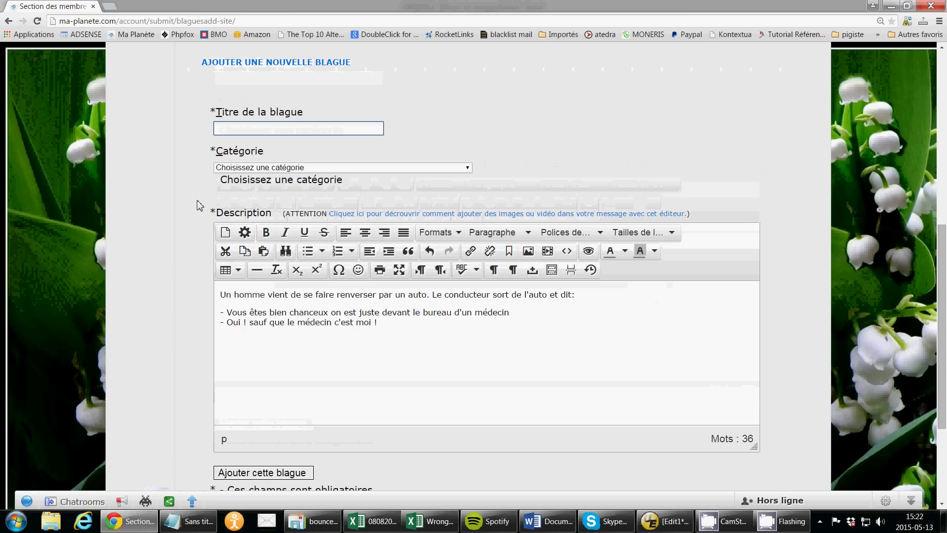
{"action": "type", "text": "Médecin"}
{"action": "left_click", "coordinate": [393, 169]}
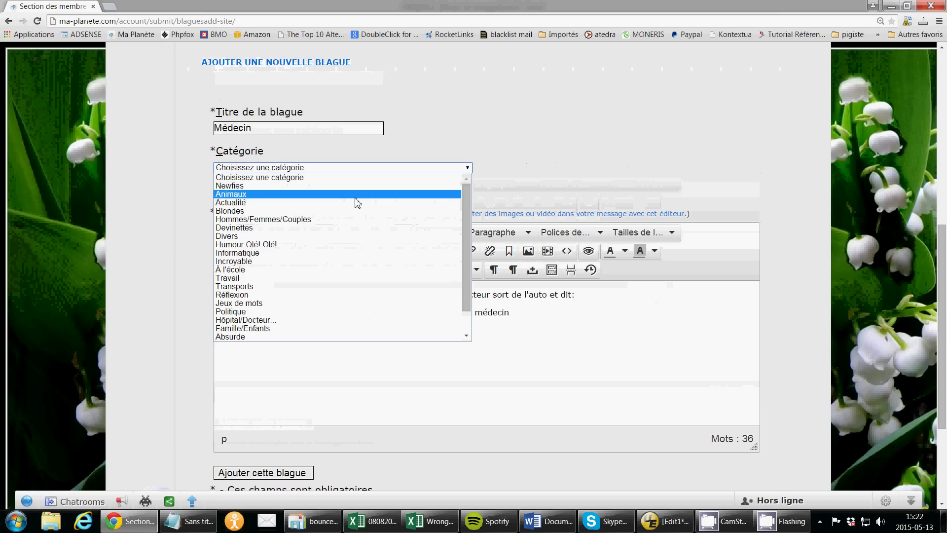
{"action": "left_click", "coordinate": [330, 236]}
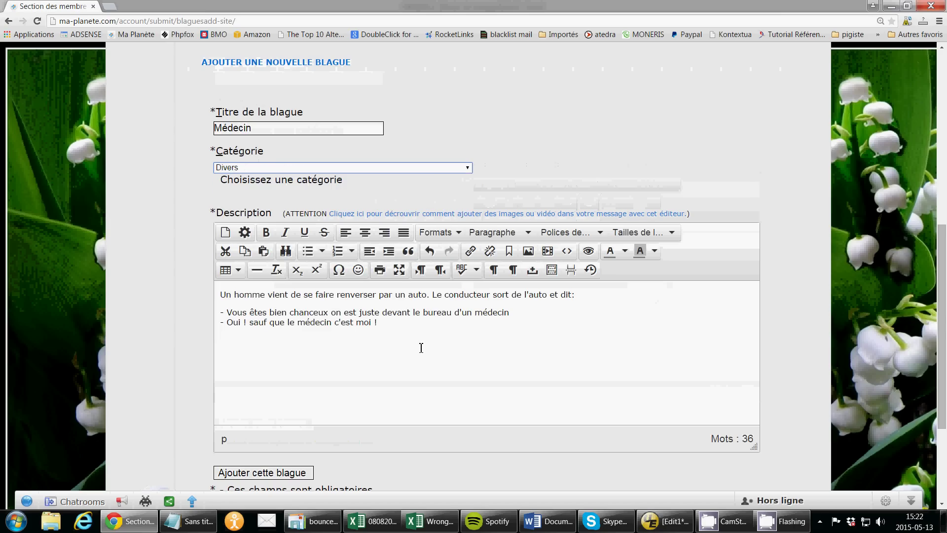
Format the entire joke text in the description as Comic Sans MS, 14pt, bold
{"action": "left_click", "coordinate": [396, 325]}
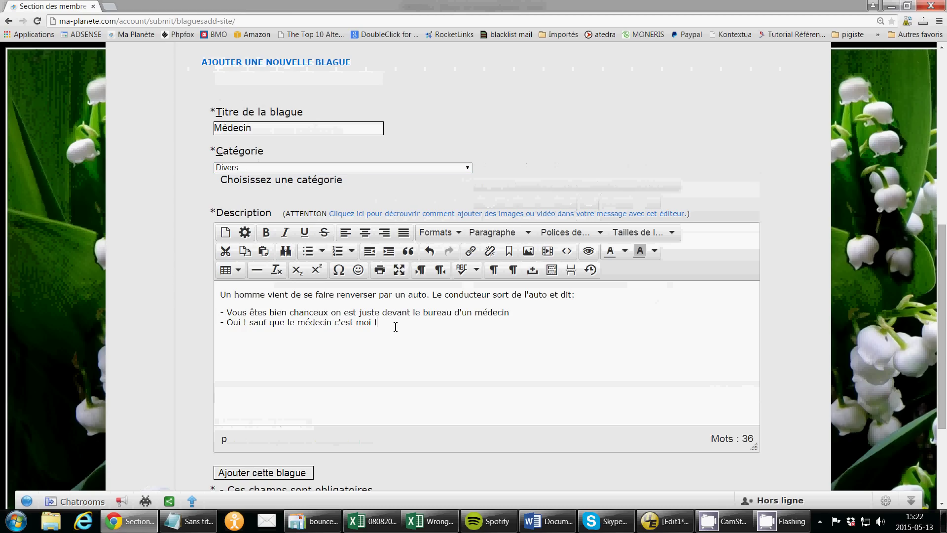
{"action": "left_click_drag", "start_coordinate": [396, 327], "coordinate": [160, 284]}
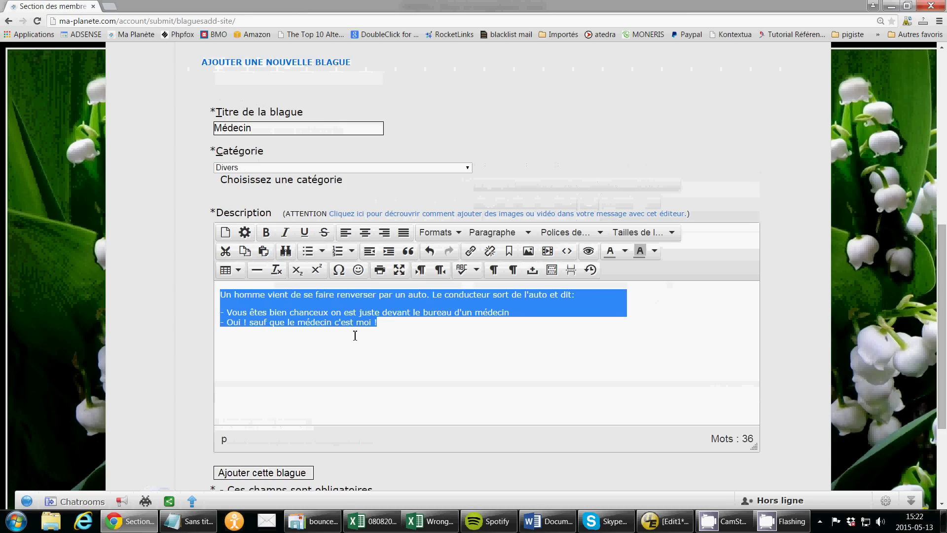
{"action": "left_click", "coordinate": [392, 323]}
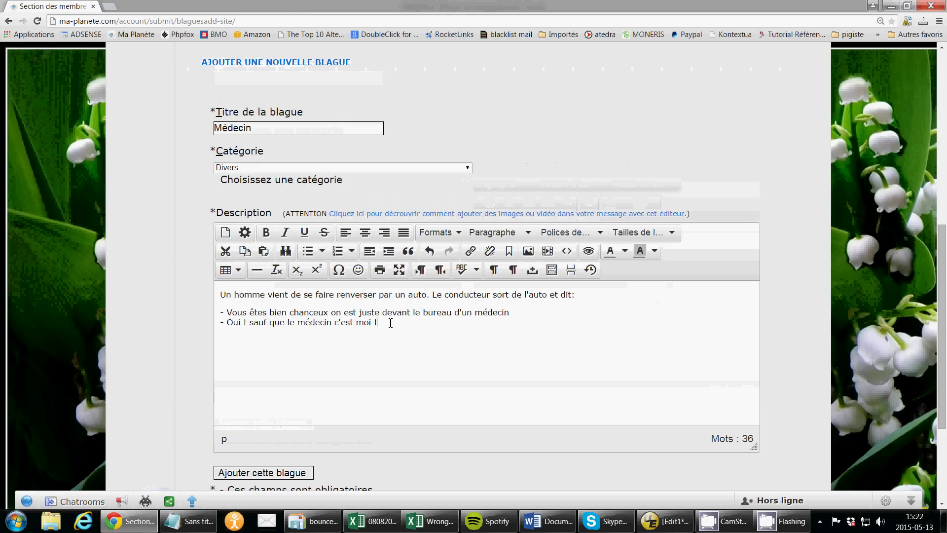
{"action": "left_click_drag", "start_coordinate": [390, 322], "coordinate": [206, 286]}
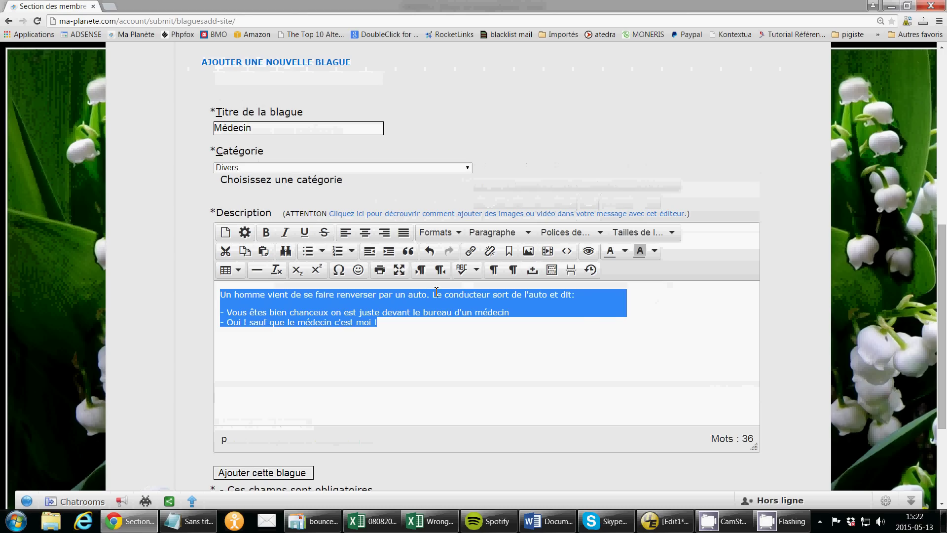
{"action": "left_click", "coordinate": [567, 232]}
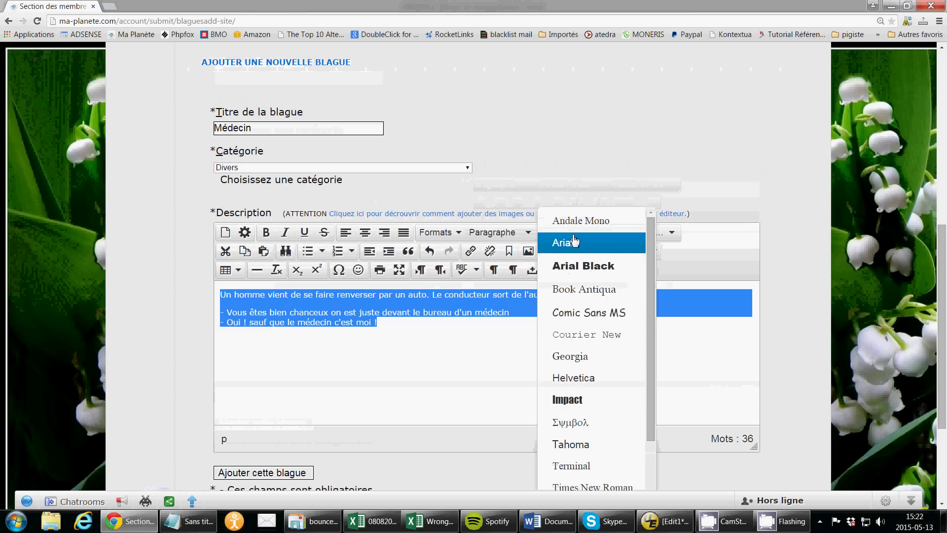
{"action": "left_click", "coordinate": [577, 316]}
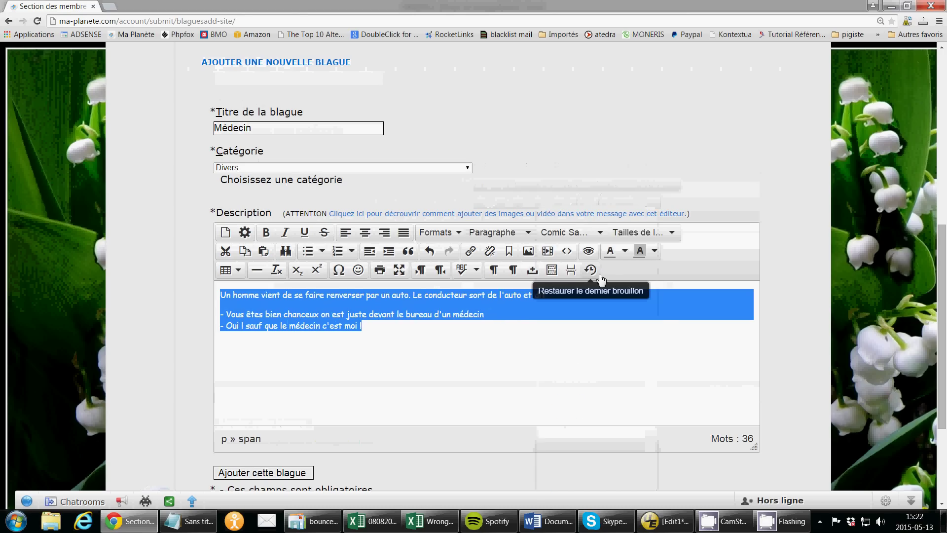
{"action": "left_click", "coordinate": [631, 236]}
{"action": "left_click", "coordinate": [634, 322]}
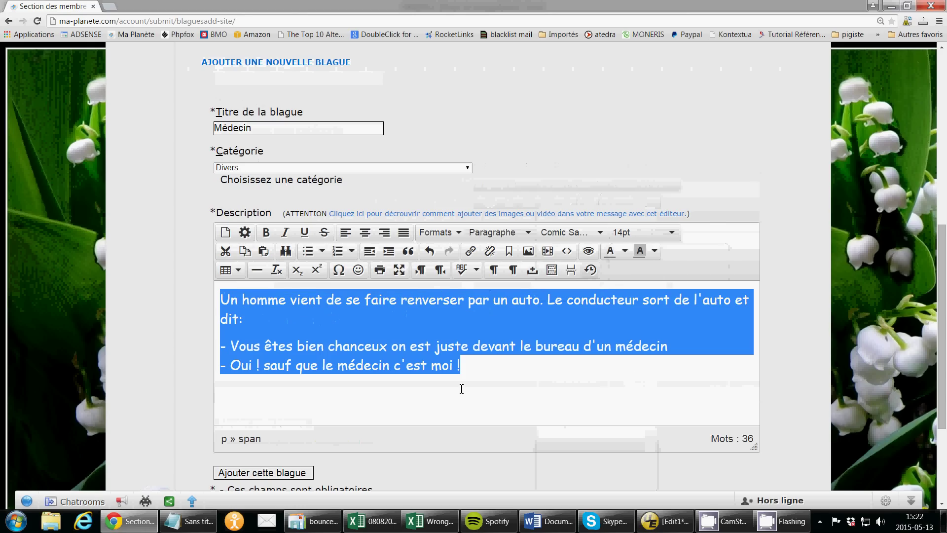
{"action": "left_click", "coordinate": [267, 233]}
{"action": "left_click", "coordinate": [486, 381]}
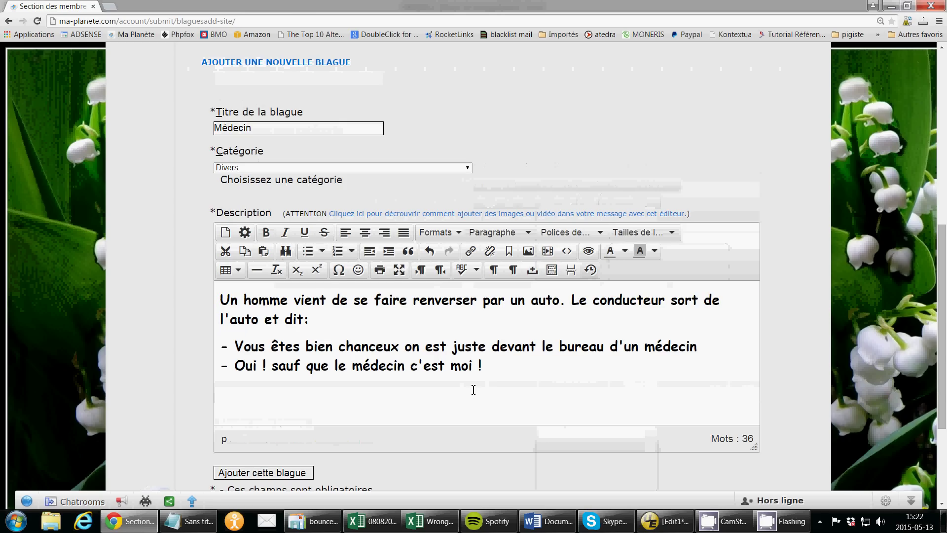
Submit the completed joke for publication on the site
{"action": "left_click", "coordinate": [245, 475]}
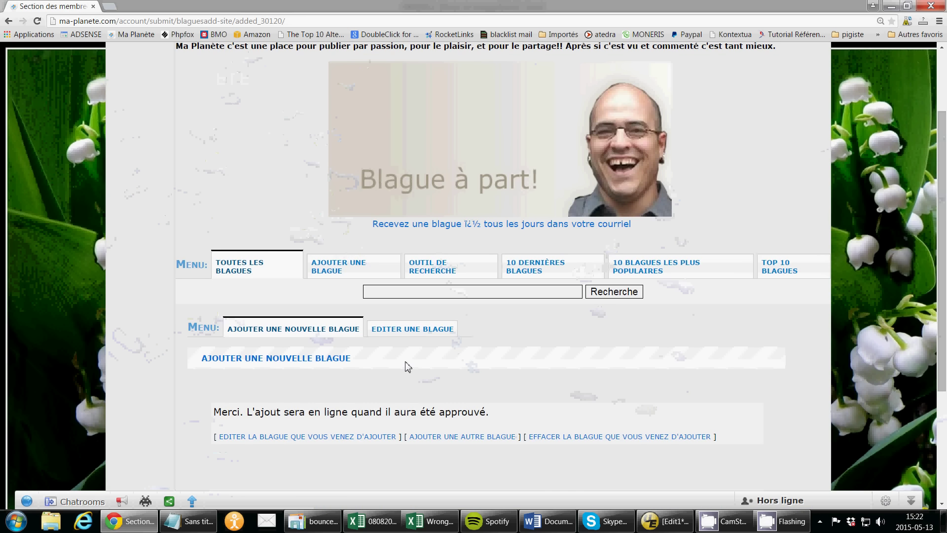
{"action": "scroll", "coordinate": [407, 366], "scroll_direction": "down", "scroll_amount": 3}
{"action": "scroll", "coordinate": [439, 366], "scroll_direction": "up", "scroll_amount": 2}
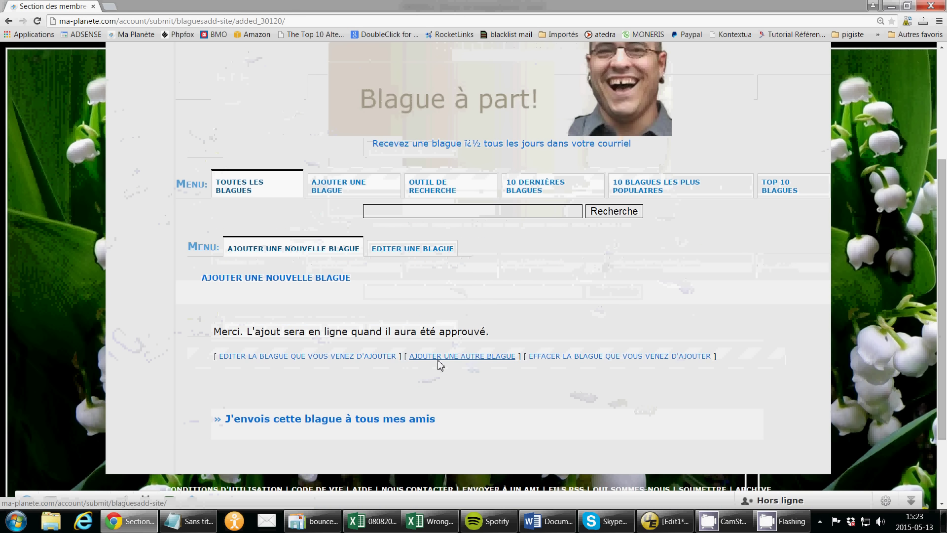
Open the form for sending this joke to all friends, try out the message "Venez voir ma blague" and clear it again
{"action": "left_click", "coordinate": [271, 423]}
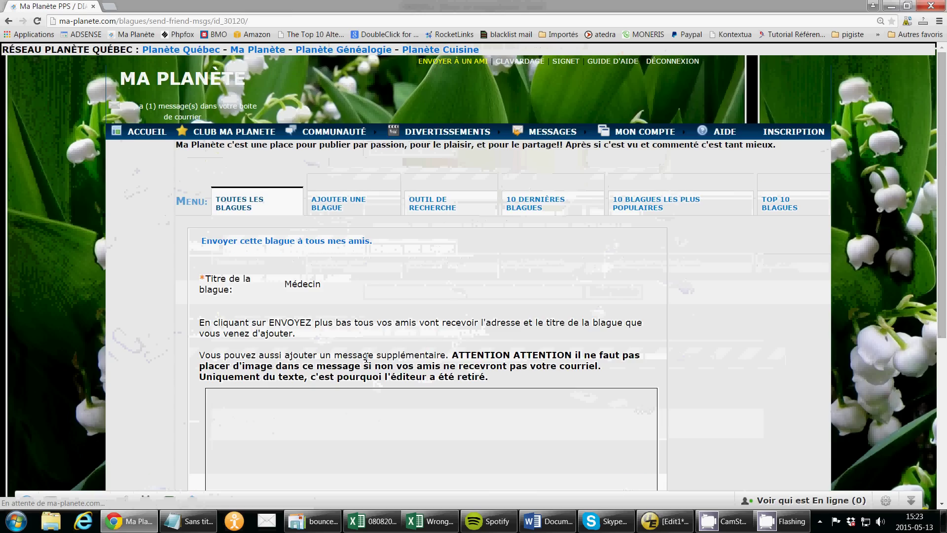
{"action": "scroll", "coordinate": [390, 328], "scroll_direction": "down", "scroll_amount": 3}
{"action": "left_click", "coordinate": [389, 328]}
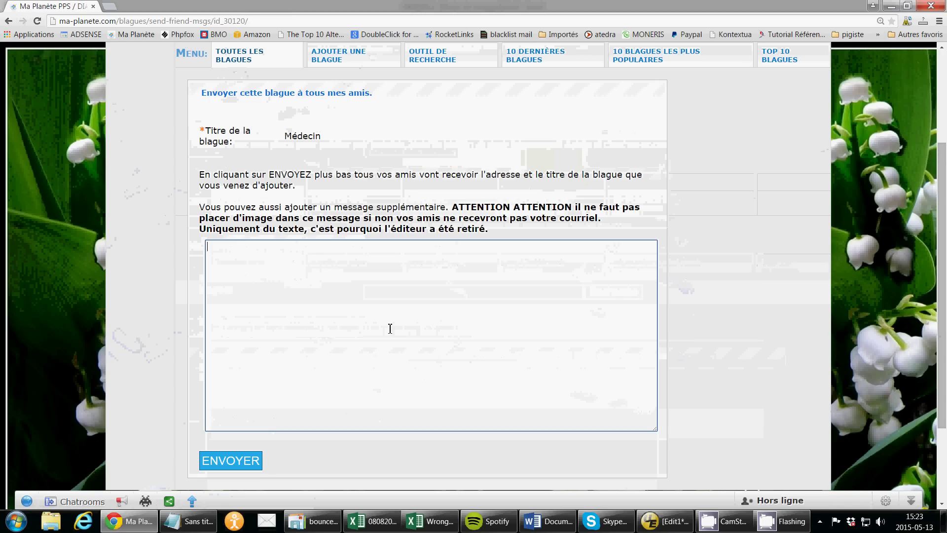
{"action": "type", "text": "Venez voir ma blague"}
{"action": "left_click_drag", "start_coordinate": [296, 247], "coordinate": [137, 248]}
{"action": "key", "text": "Delete"}
Go to the main page of the Blague à part section
{"action": "scroll", "coordinate": [362, 196], "scroll_direction": "up", "scroll_amount": 3}
{"action": "mouse_move", "coordinate": [434, 135]}
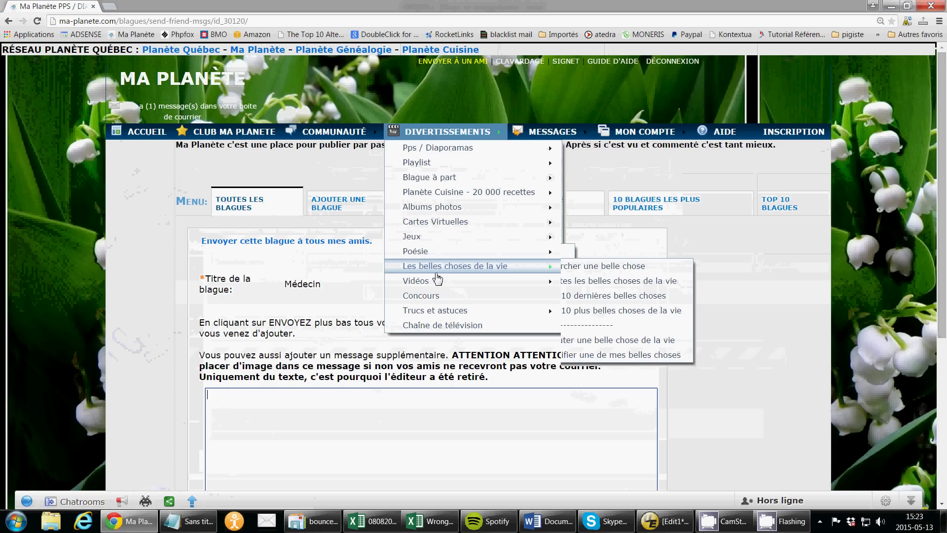
{"action": "left_click", "coordinate": [450, 177]}
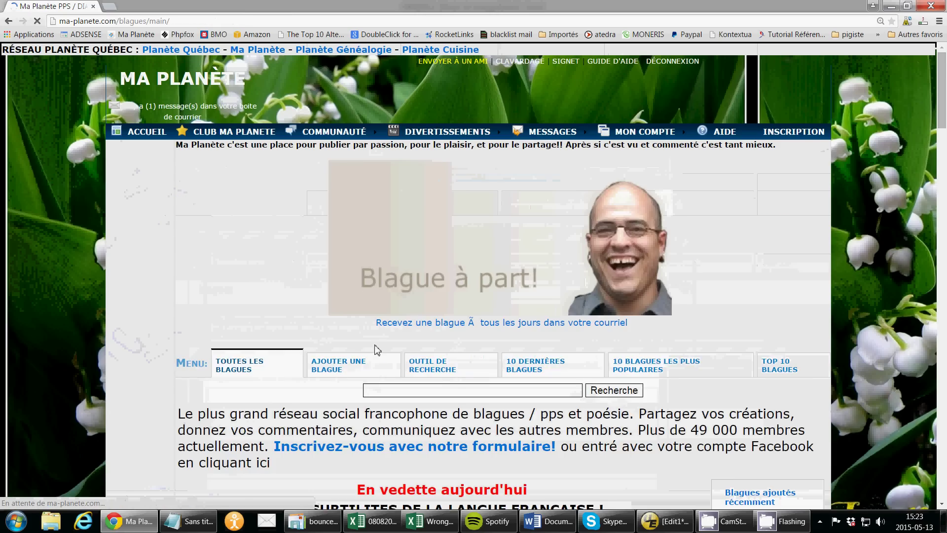
View the list of jokes added today in the Blague à part section
{"action": "scroll", "coordinate": [596, 265], "scroll_direction": "down", "scroll_amount": 5}
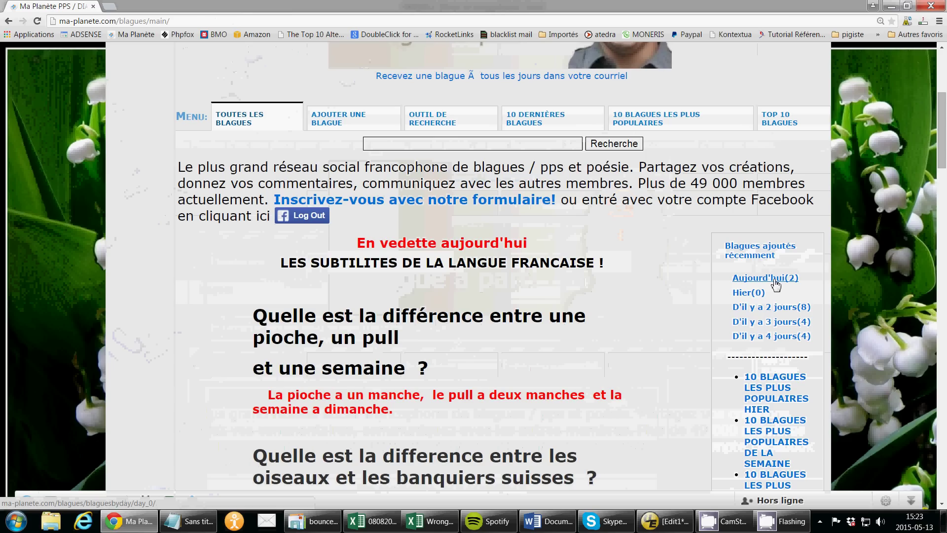
{"action": "left_click", "coordinate": [774, 279]}
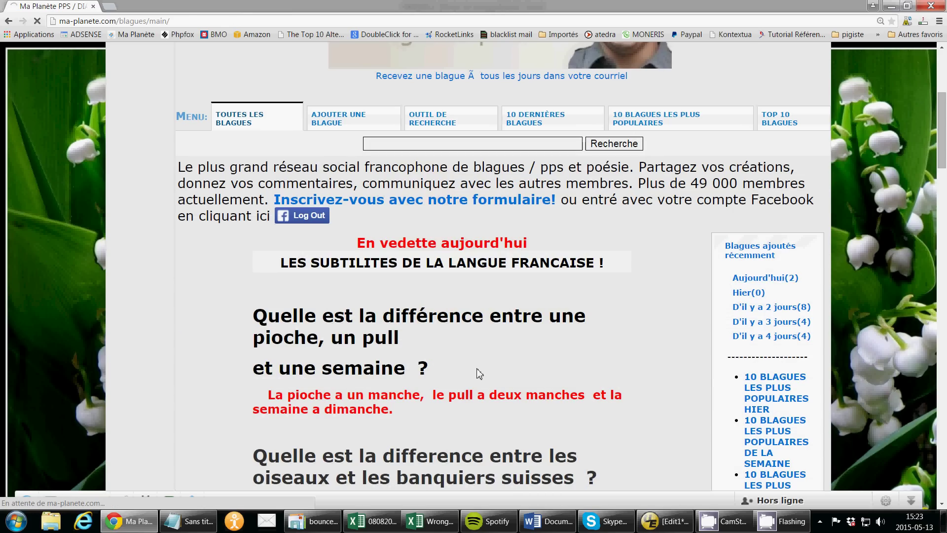
{"action": "scroll", "coordinate": [197, 256], "scroll_direction": "down", "scroll_amount": 4}
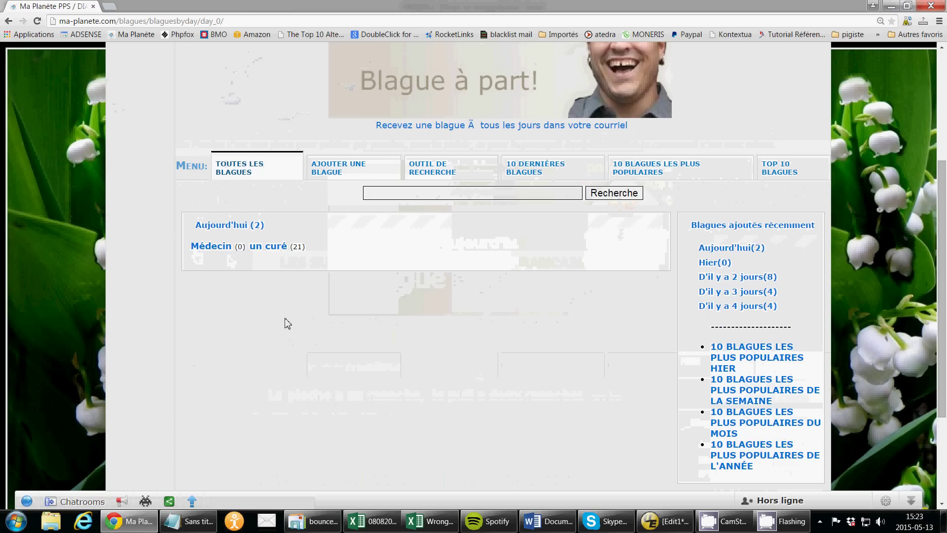
Open the form for adding a new joke and bring up its description editor
{"action": "scroll", "coordinate": [287, 323], "scroll_direction": "up", "scroll_amount": 2}
{"action": "scroll", "coordinate": [282, 329], "scroll_direction": "up", "scroll_amount": 2}
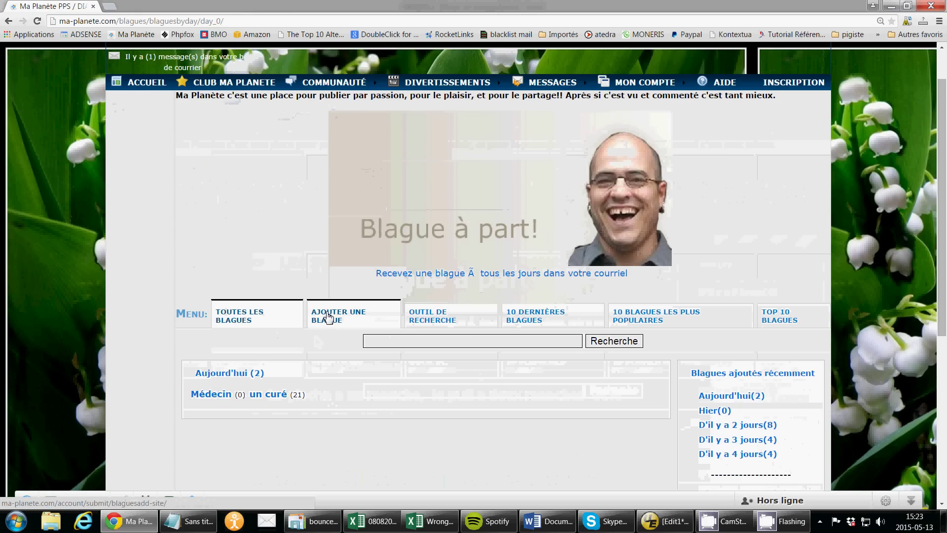
{"action": "left_click", "coordinate": [329, 316]}
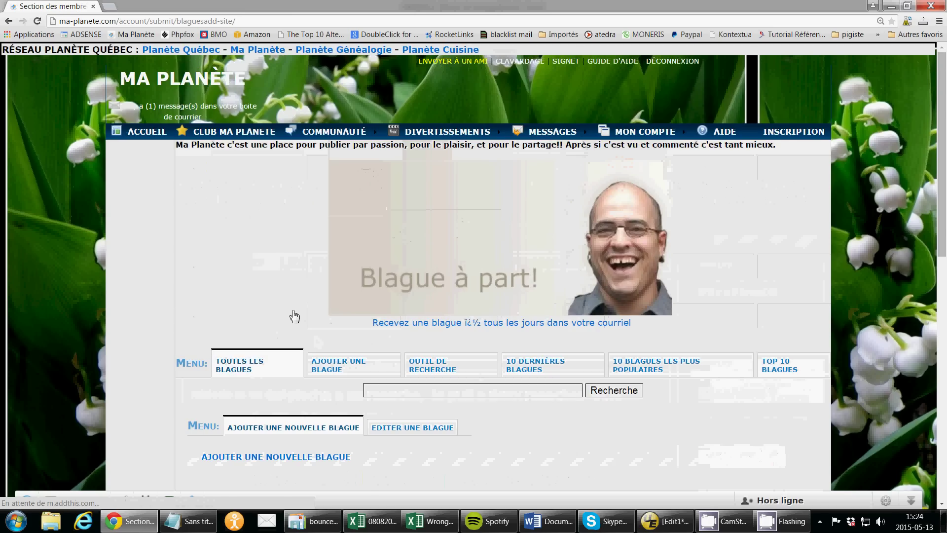
{"action": "scroll", "coordinate": [294, 316], "scroll_direction": "down", "scroll_amount": 8}
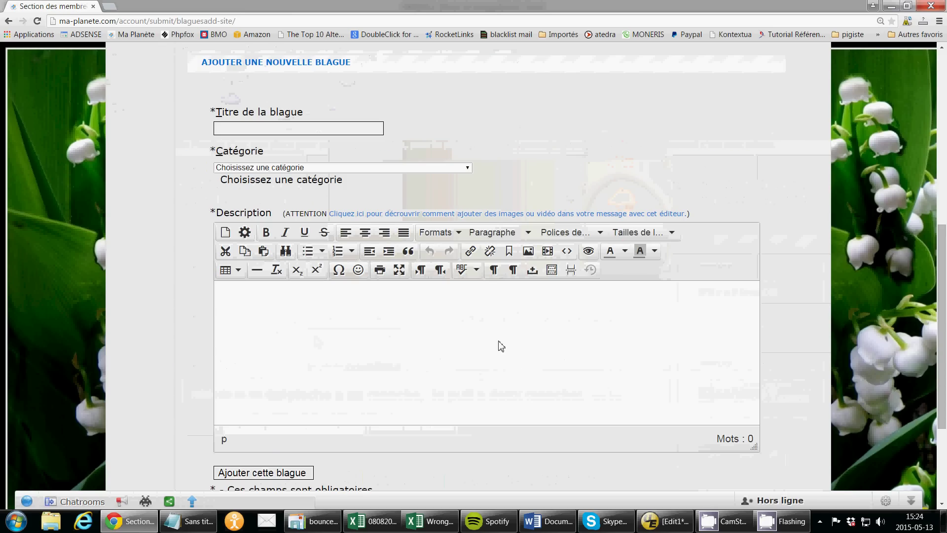
Upload Dopage.jpg from the "1humour pour ma planete" folder to the images library through the description editor's image insertion
{"action": "left_click", "coordinate": [528, 252]}
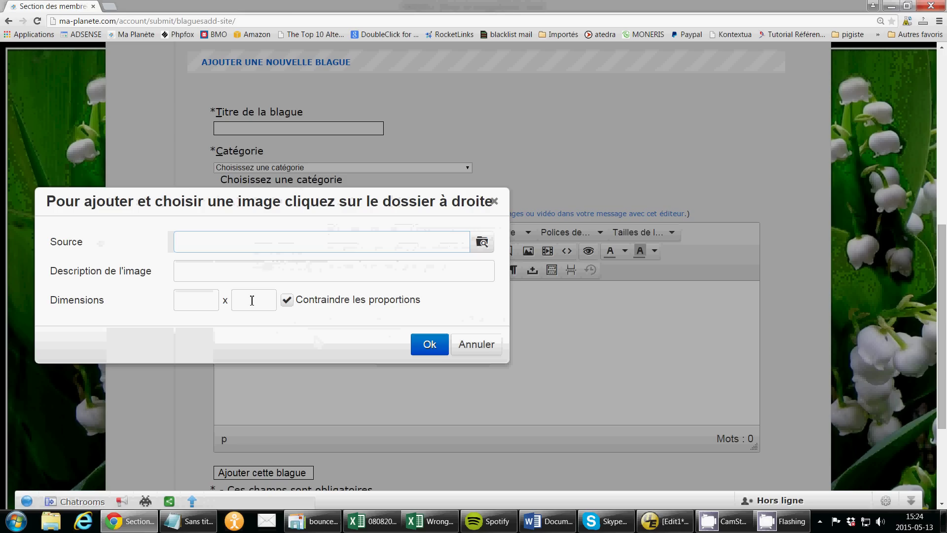
{"action": "left_click", "coordinate": [482, 244]}
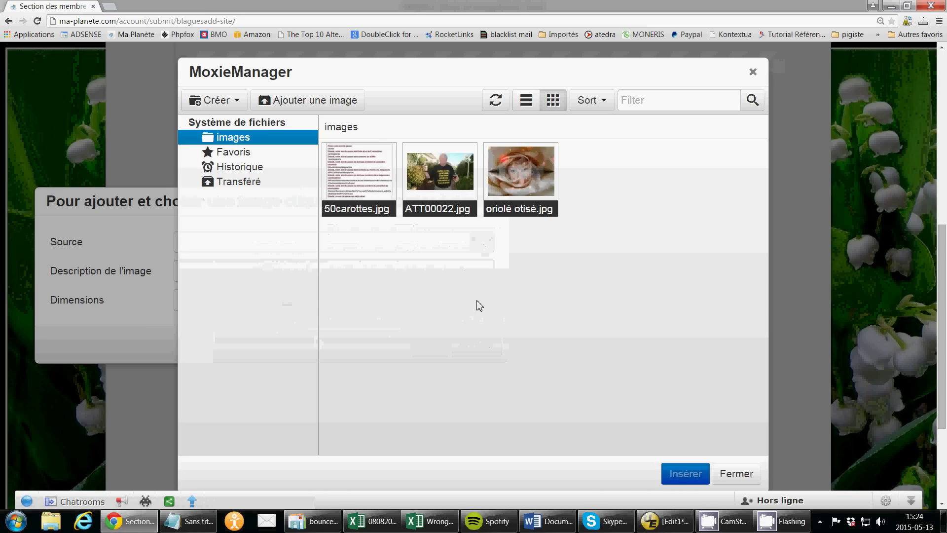
{"action": "left_click", "coordinate": [314, 103]}
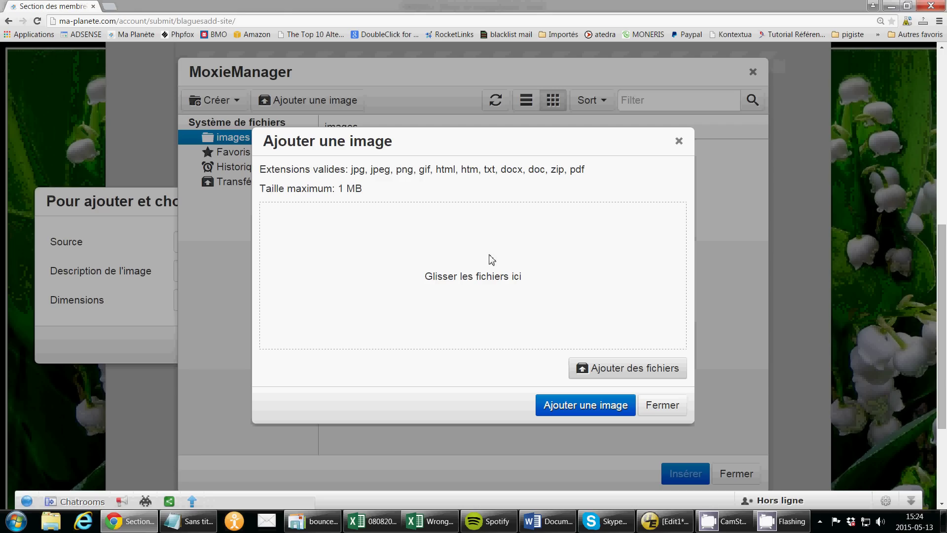
{"action": "left_click", "coordinate": [627, 375]}
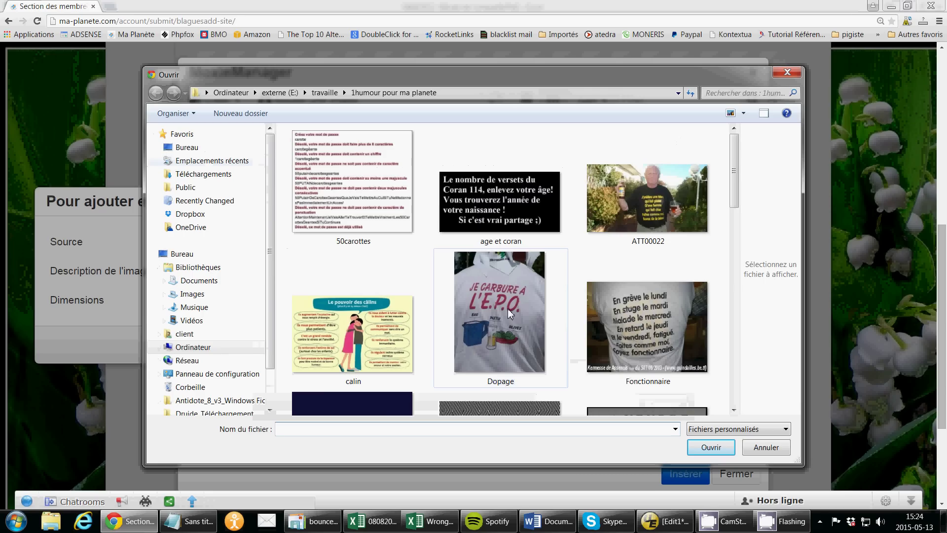
{"action": "mouse_move", "coordinate": [507, 309]}
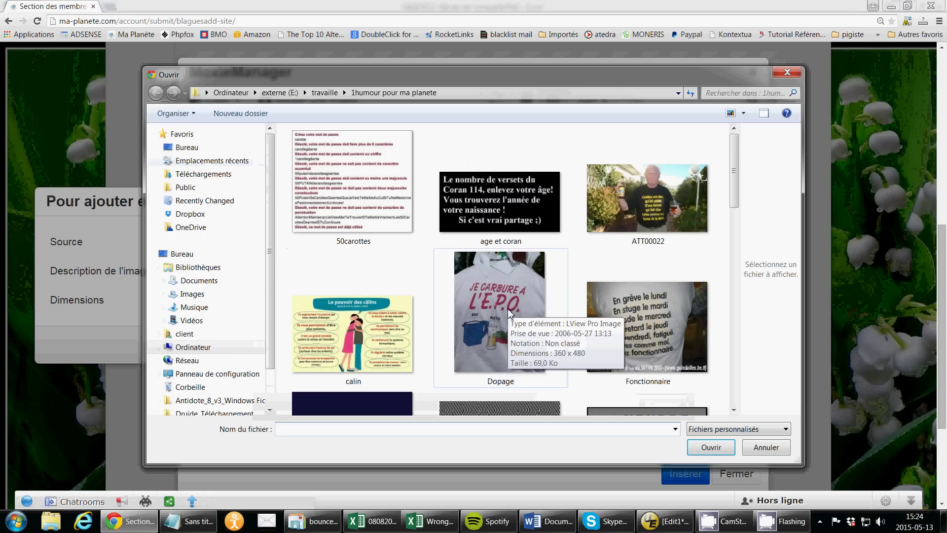
{"action": "left_click", "coordinate": [515, 316]}
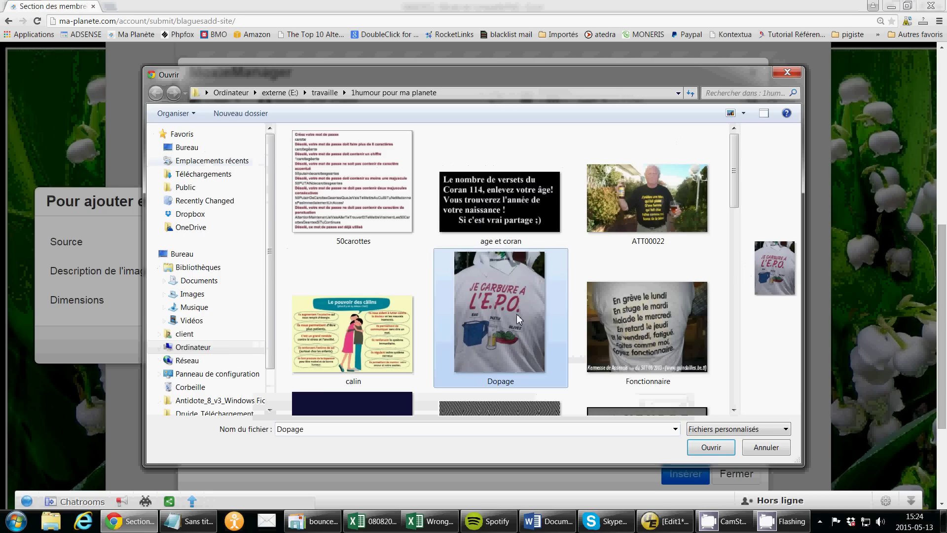
{"action": "left_click", "coordinate": [711, 449]}
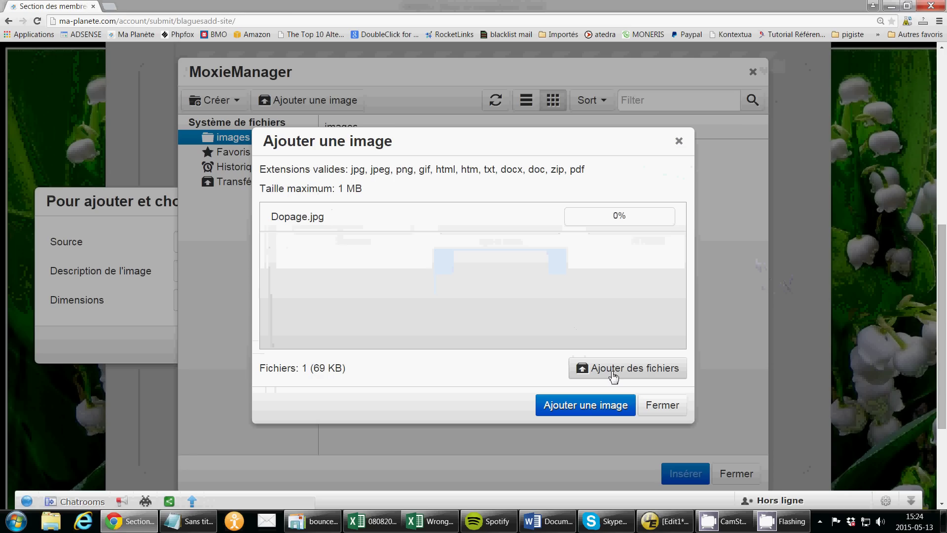
{"action": "left_click", "coordinate": [591, 419]}
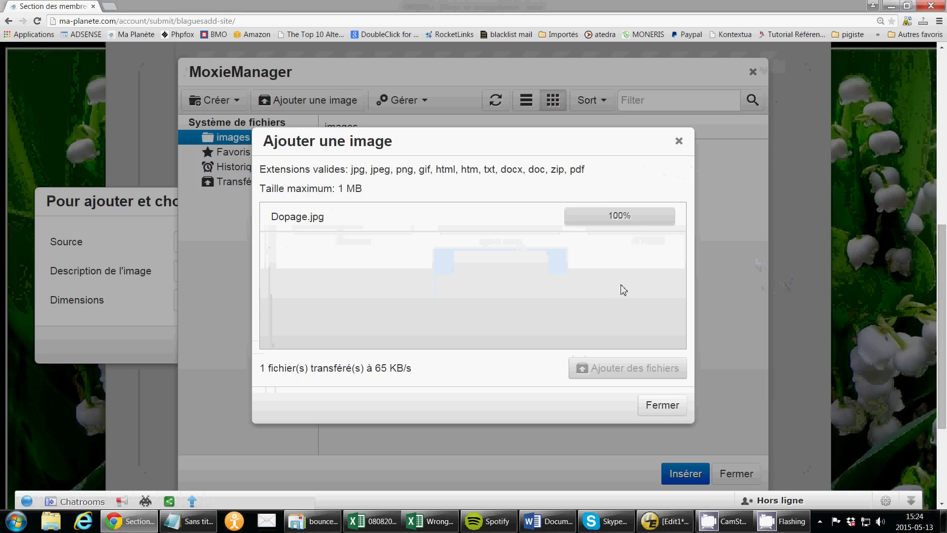
{"action": "left_click", "coordinate": [660, 406]}
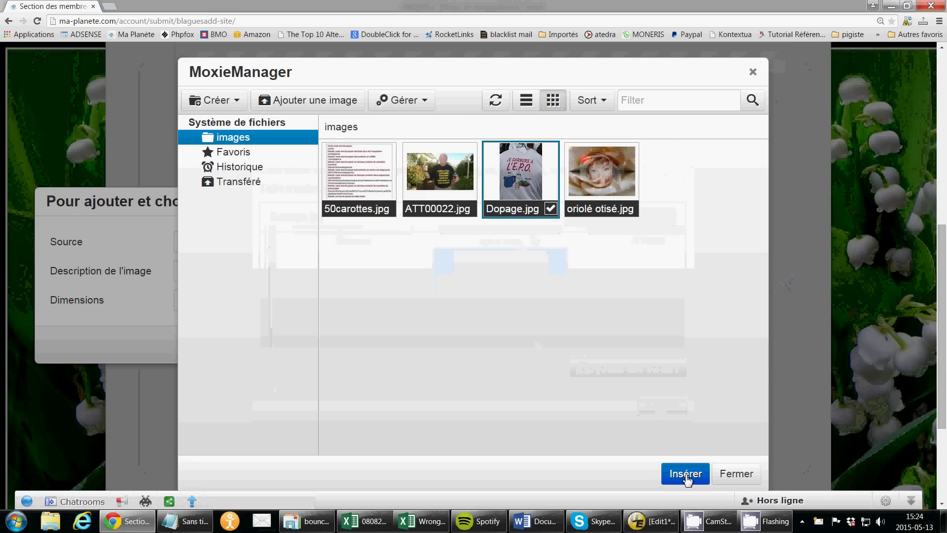
Insert the uploaded Dopage.jpg image into the joke's description and check how it looks
{"action": "left_click", "coordinate": [685, 475]}
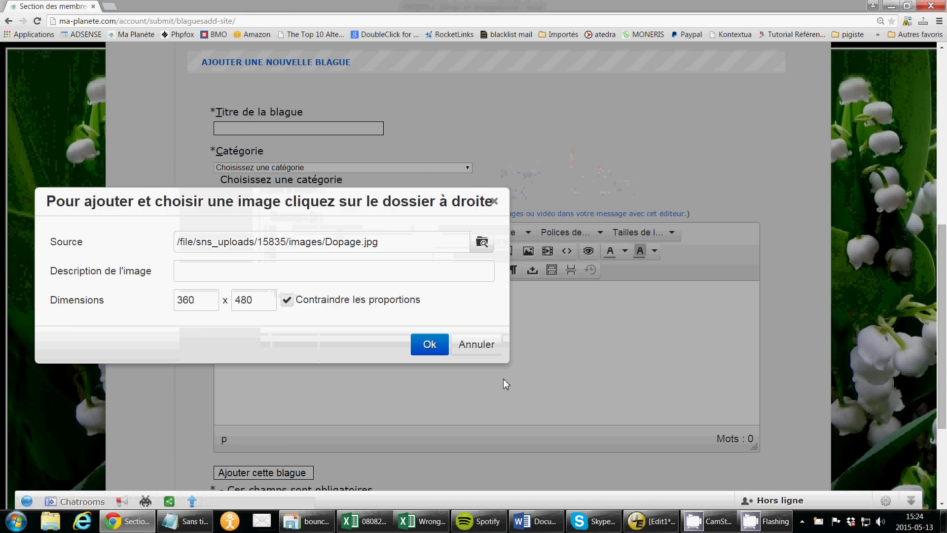
{"action": "left_click", "coordinate": [429, 345]}
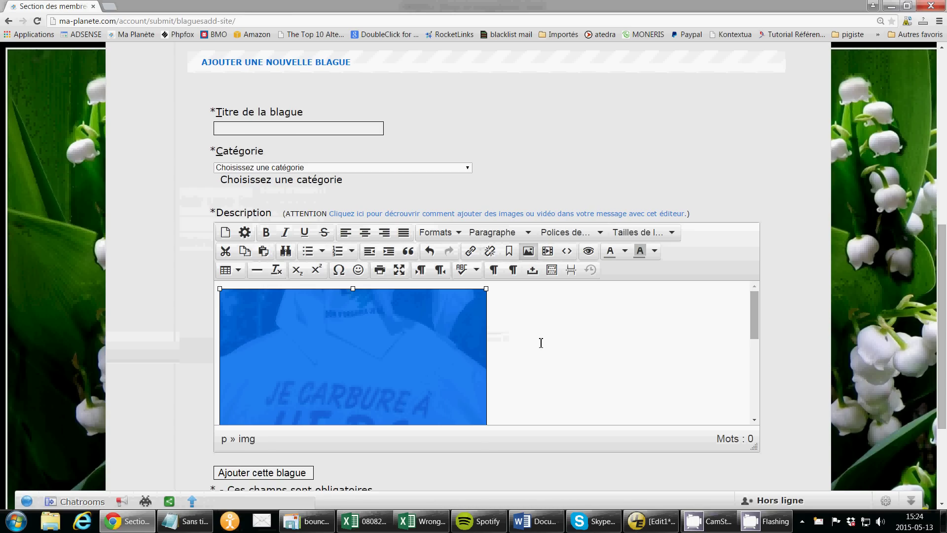
{"action": "left_click", "coordinate": [541, 341]}
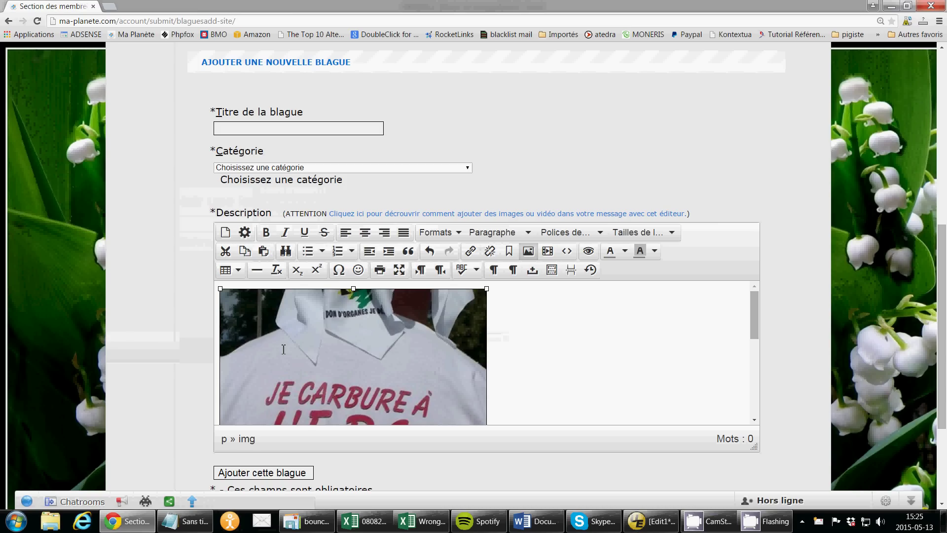
{"action": "left_click", "coordinate": [565, 335]}
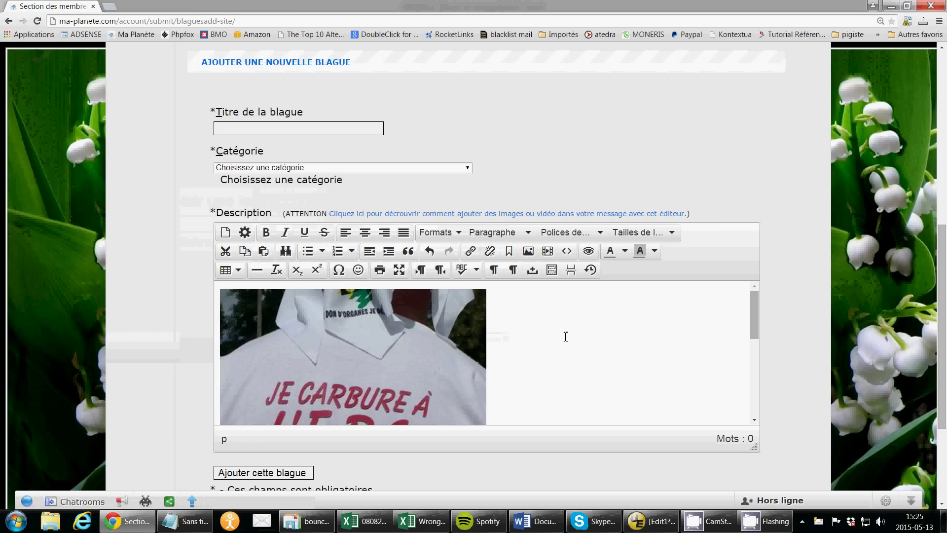
{"action": "scroll", "coordinate": [557, 339], "scroll_direction": "down", "scroll_amount": 3}
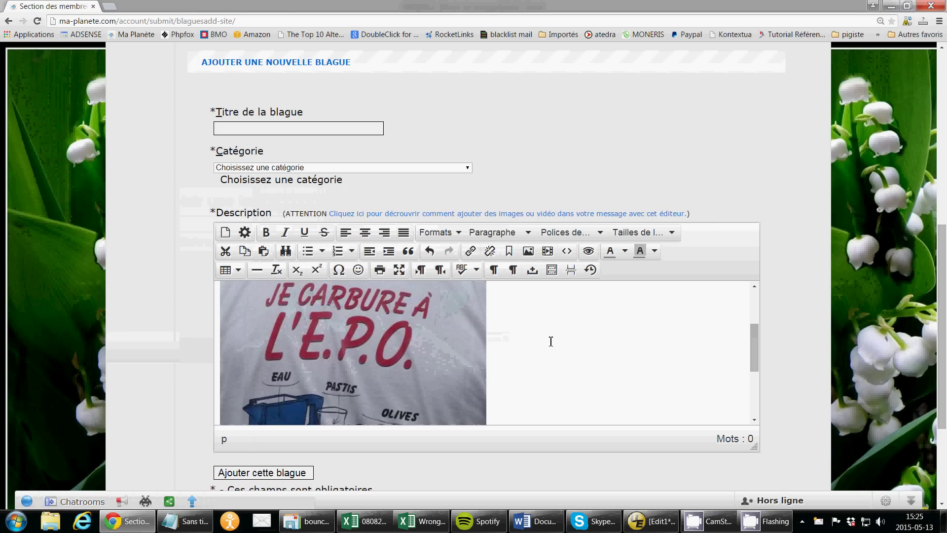
{"action": "scroll", "coordinate": [551, 342], "scroll_direction": "up", "scroll_amount": 2}
{"action": "scroll", "coordinate": [551, 344], "scroll_direction": "up", "scroll_amount": 3}
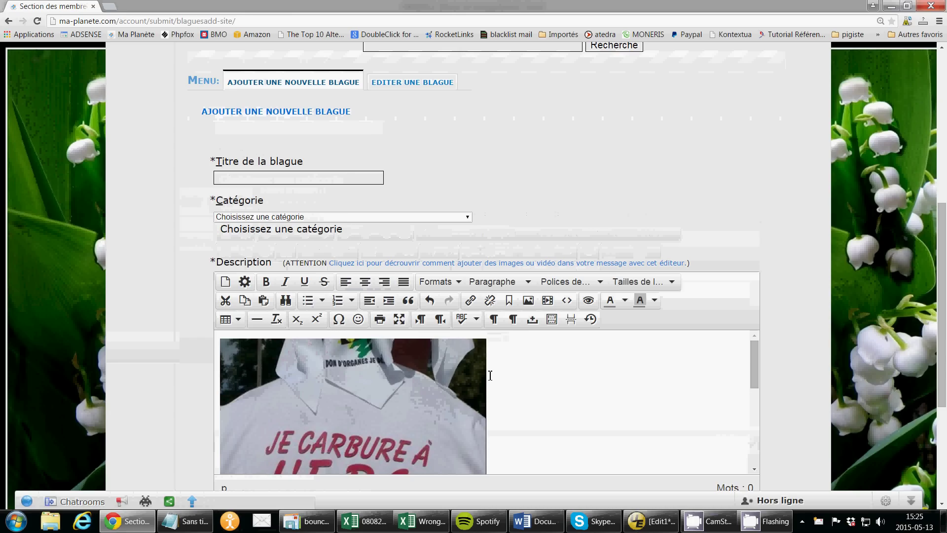
Centre the T-shirt image horizontally in the joke's description
{"action": "left_click_drag", "start_coordinate": [490, 376], "coordinate": [228, 374]}
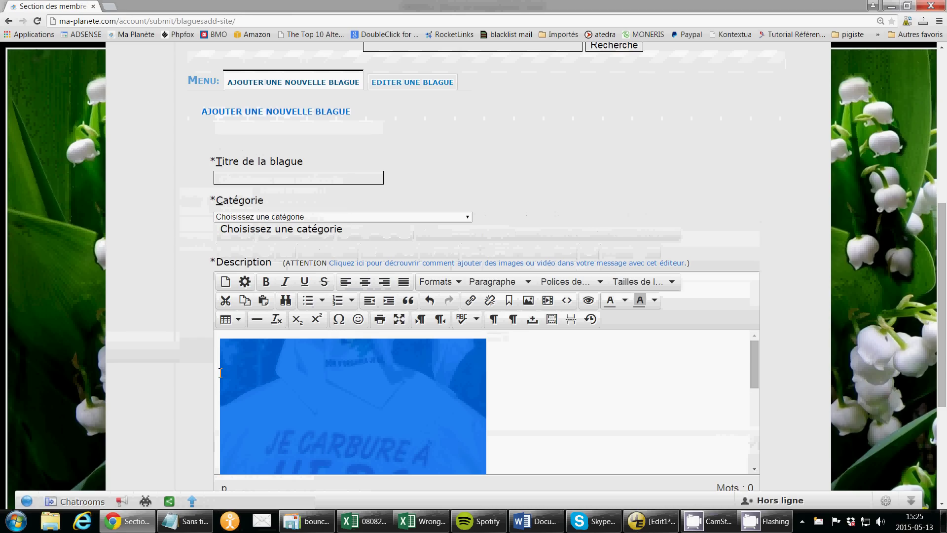
{"action": "left_click", "coordinate": [220, 376]}
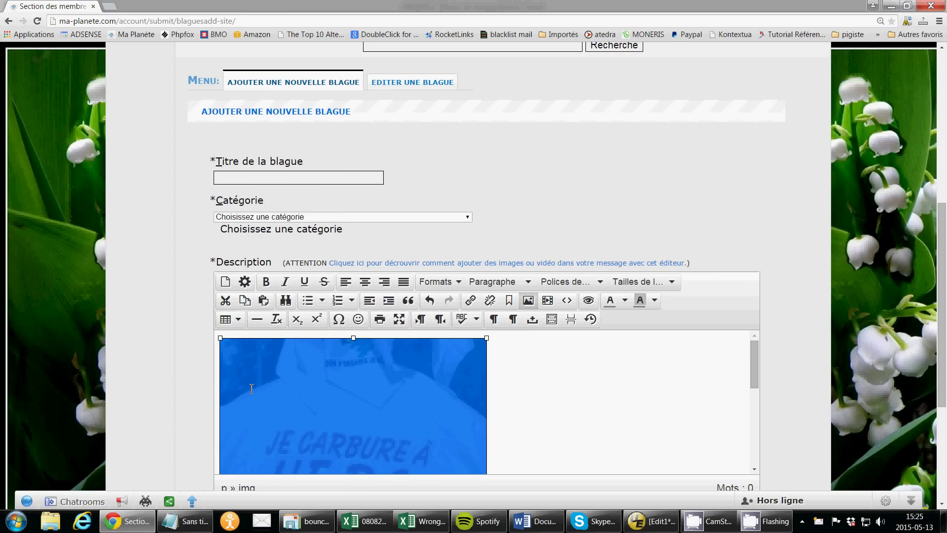
{"action": "left_click", "coordinate": [368, 286]}
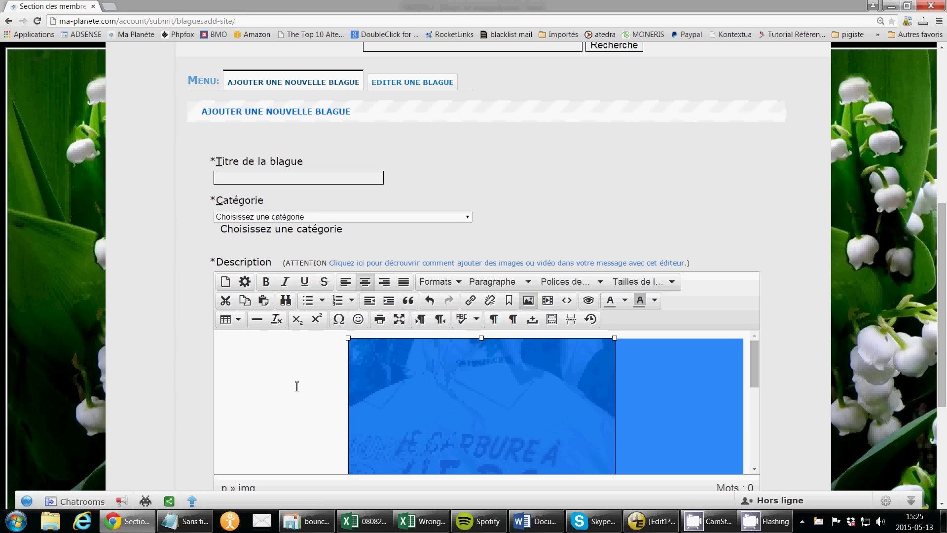
{"action": "left_click", "coordinate": [276, 380]}
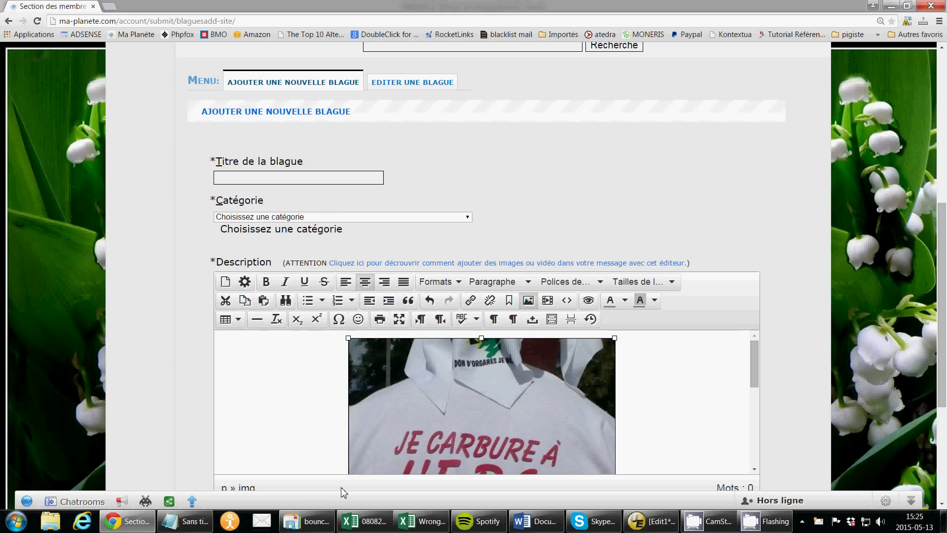
{"action": "scroll", "coordinate": [312, 425], "scroll_direction": "down", "scroll_amount": 2}
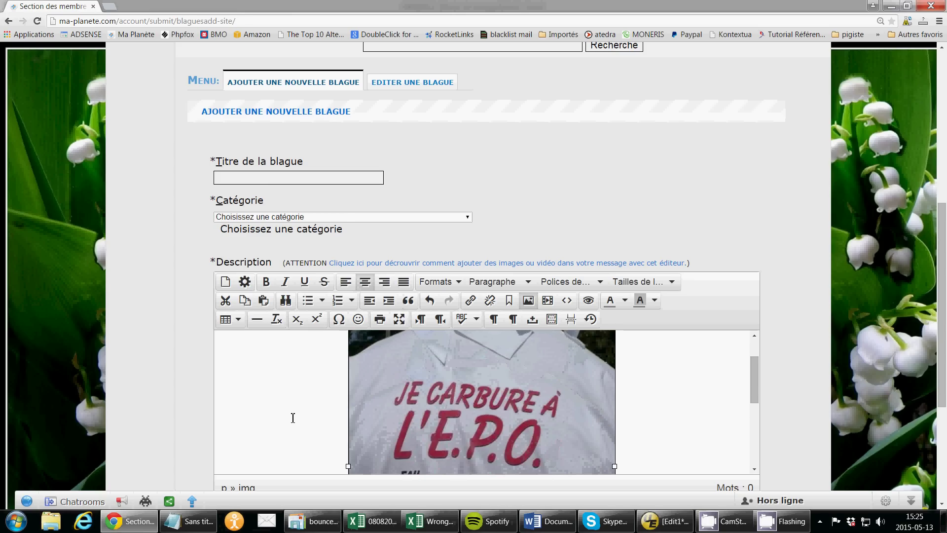
{"action": "scroll", "coordinate": [292, 418], "scroll_direction": "up", "scroll_amount": 2}
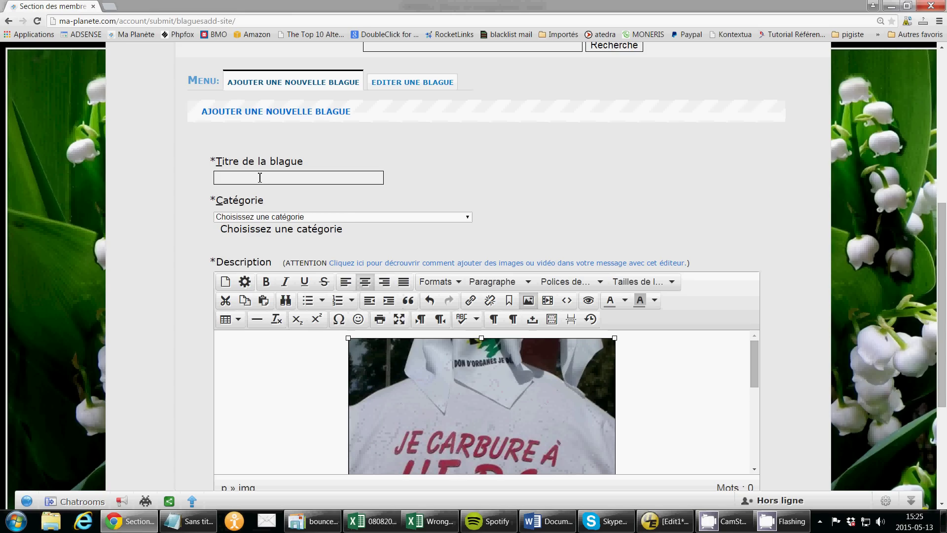
Title the joke "L'E.P.O." after the text on the T-shirt in the image
{"action": "left_click", "coordinate": [260, 177]}
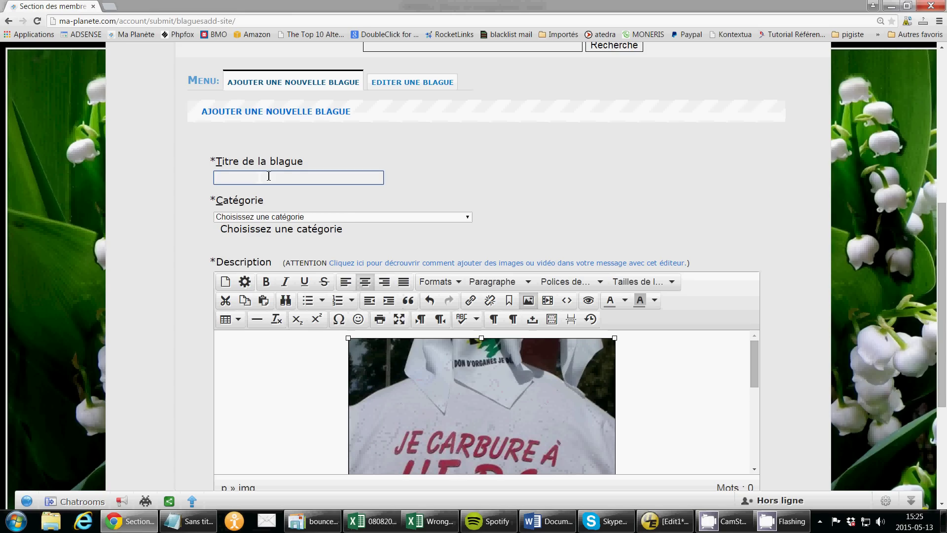
{"action": "scroll", "coordinate": [250, 405], "scroll_direction": "down", "scroll_amount": 2}
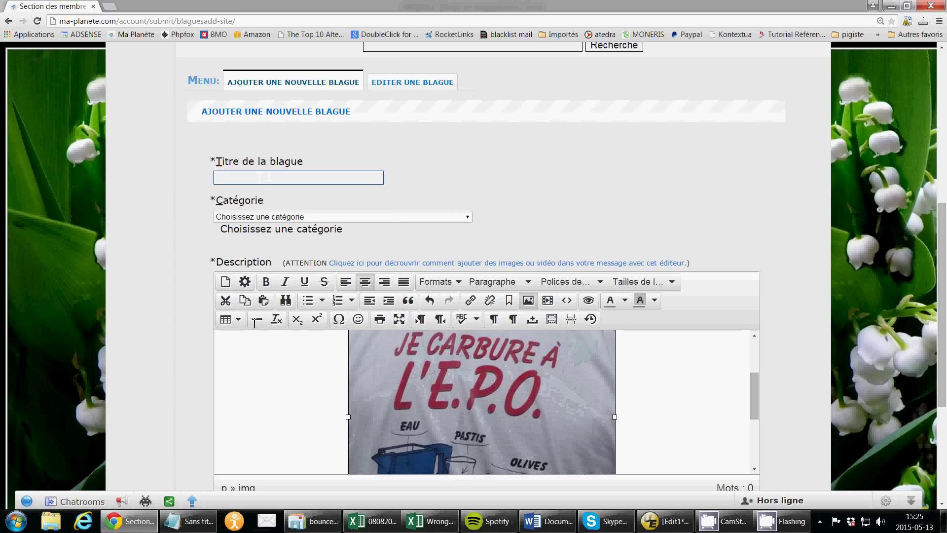
{"action": "type", "text": "L'"}
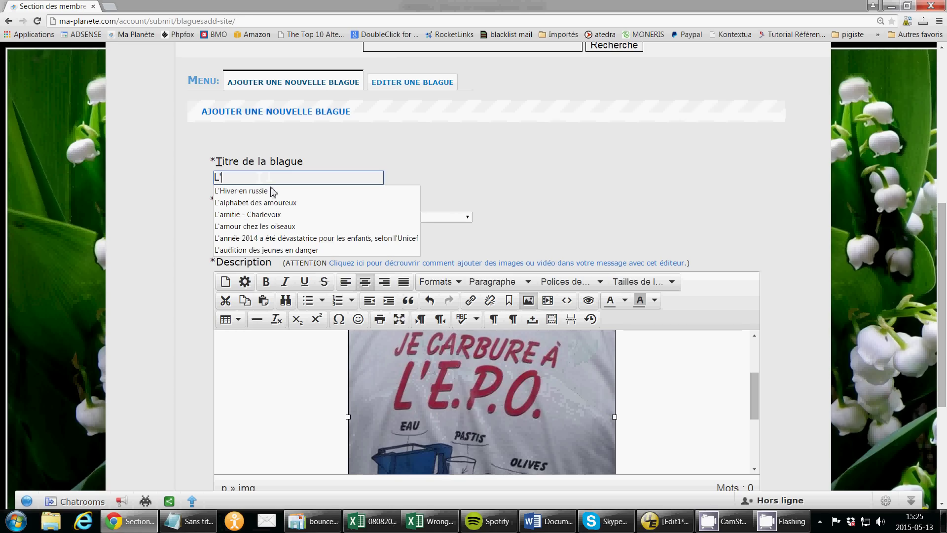
{"action": "type", "text": "E.P"}
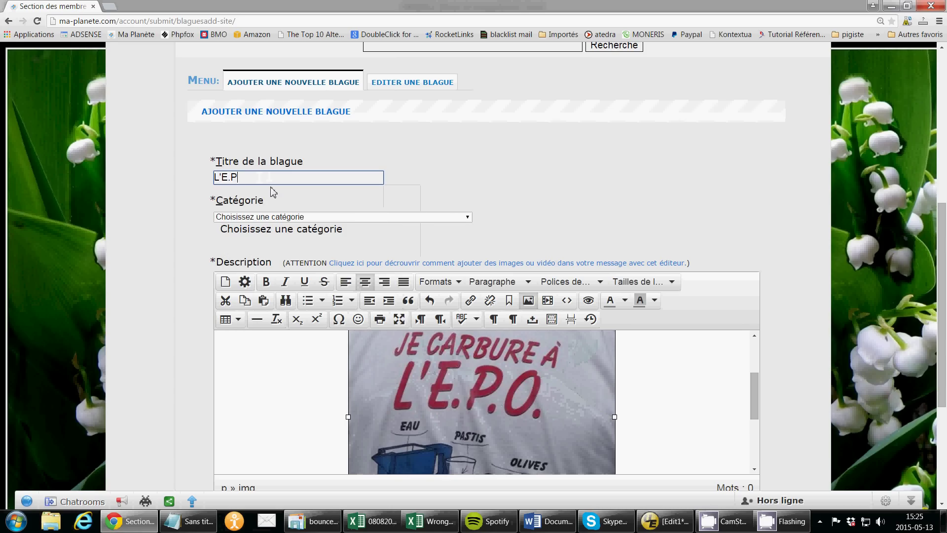
{"action": "type", "text": ".O."}
{"action": "scroll", "coordinate": [292, 395], "scroll_direction": "down", "scroll_amount": 2}
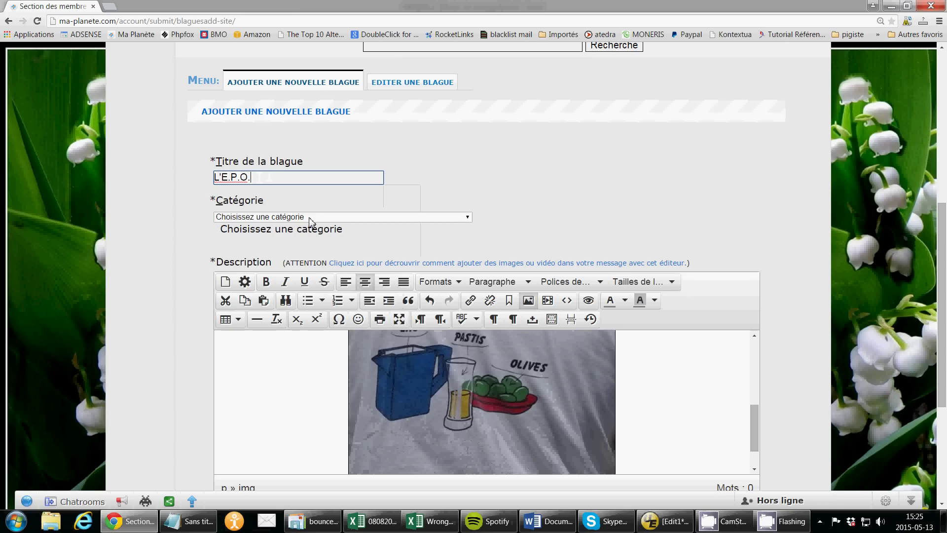
Assign the joke to the Divers category and submit it for publication
{"action": "left_click", "coordinate": [311, 217]}
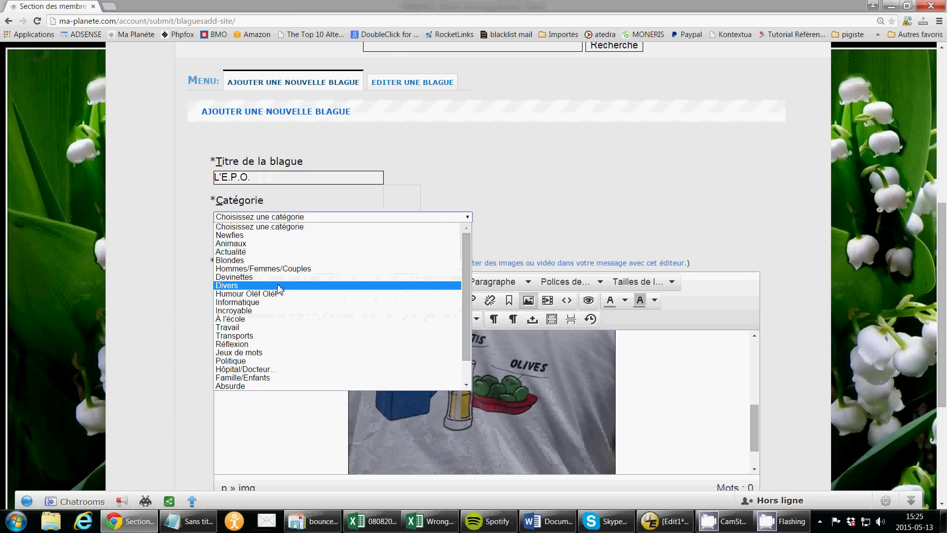
{"action": "left_click", "coordinate": [278, 286]}
{"action": "scroll", "coordinate": [196, 395], "scroll_direction": "down", "scroll_amount": 4}
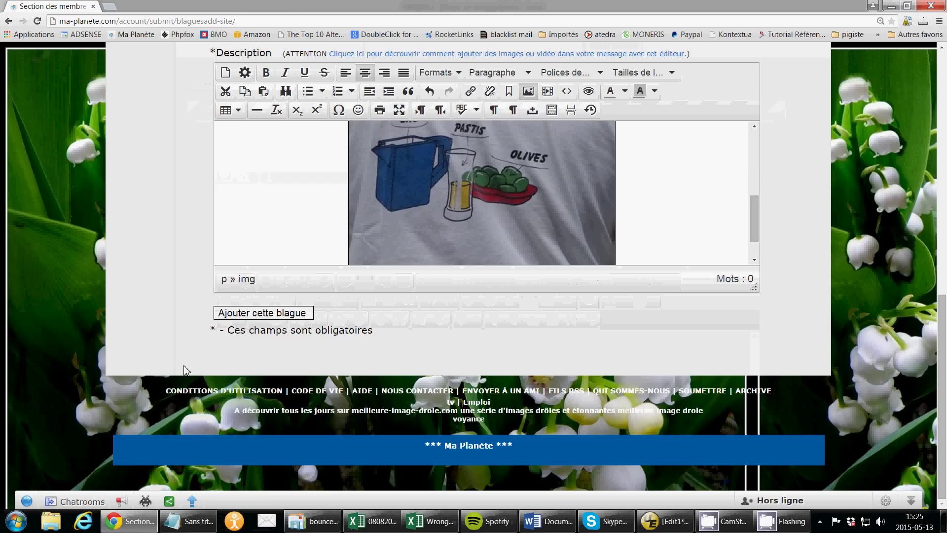
{"action": "left_click", "coordinate": [262, 316]}
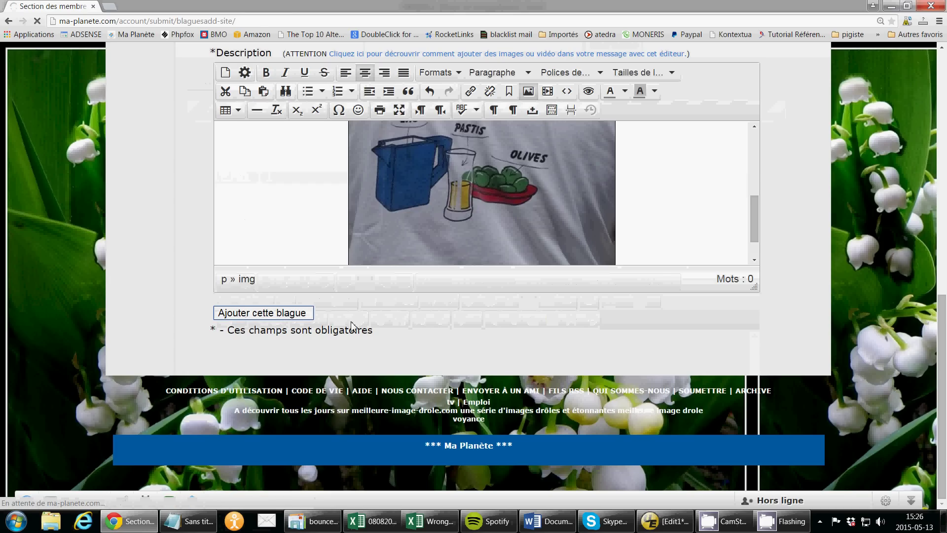
Open the newly submitted L'E.P.O. joke from the list of jokes added today in the all-jokes section
{"action": "scroll", "coordinate": [481, 357], "scroll_direction": "down", "scroll_amount": 5}
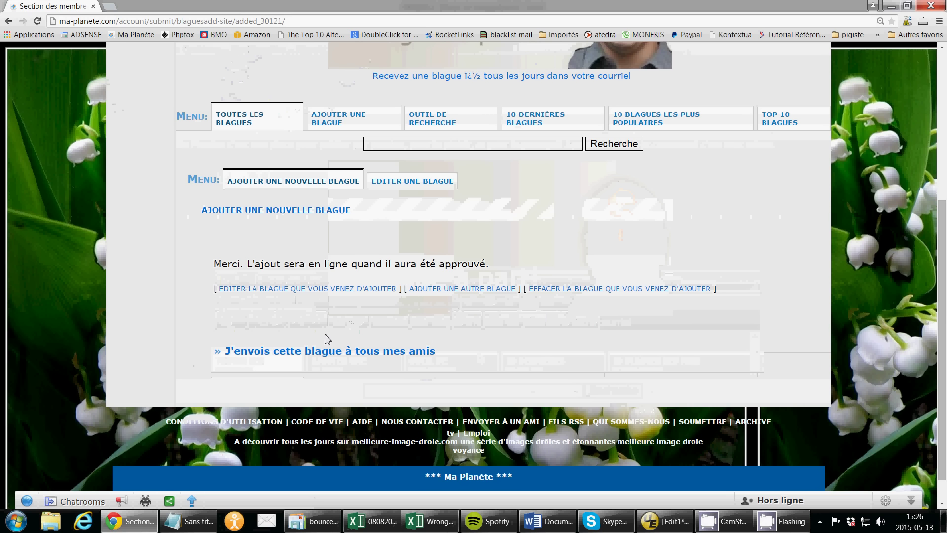
{"action": "left_click", "coordinate": [231, 127]}
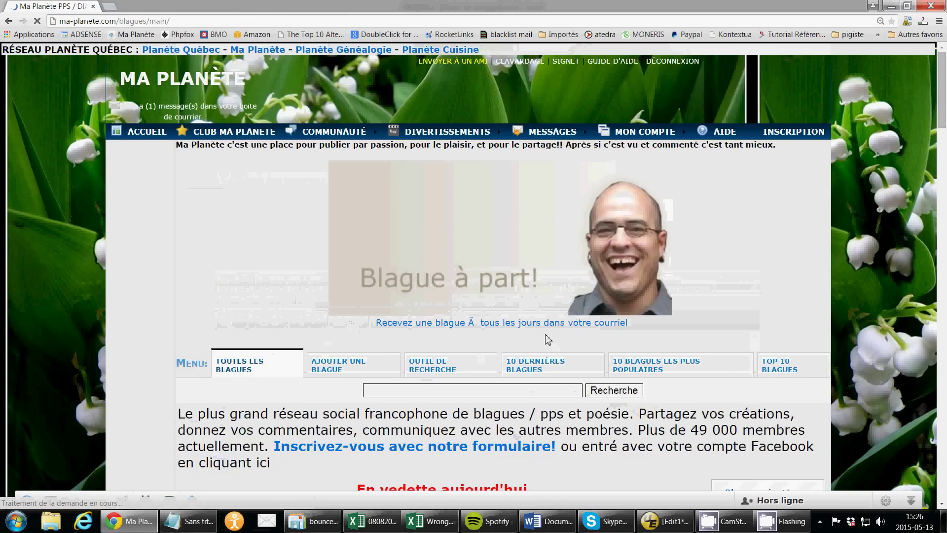
{"action": "scroll", "coordinate": [547, 339], "scroll_direction": "down", "scroll_amount": 6}
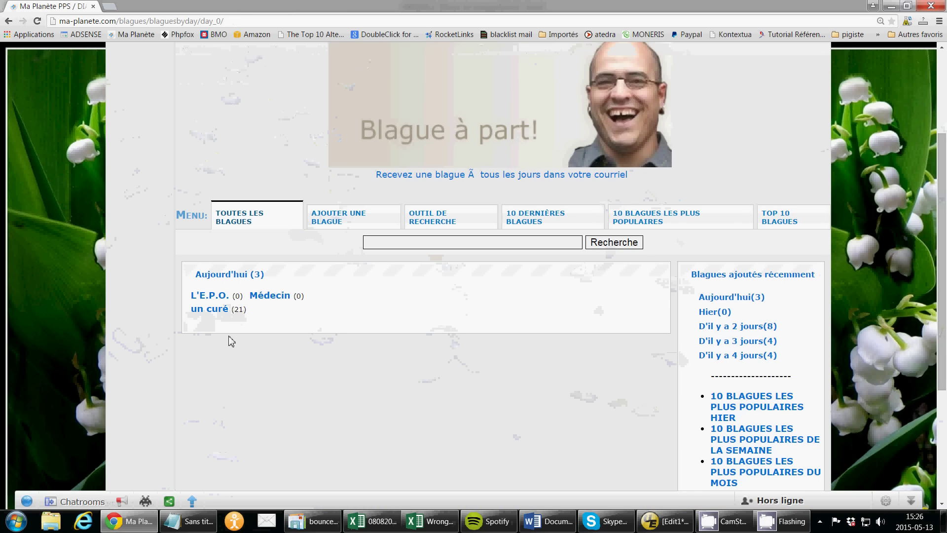
{"action": "left_click", "coordinate": [206, 297]}
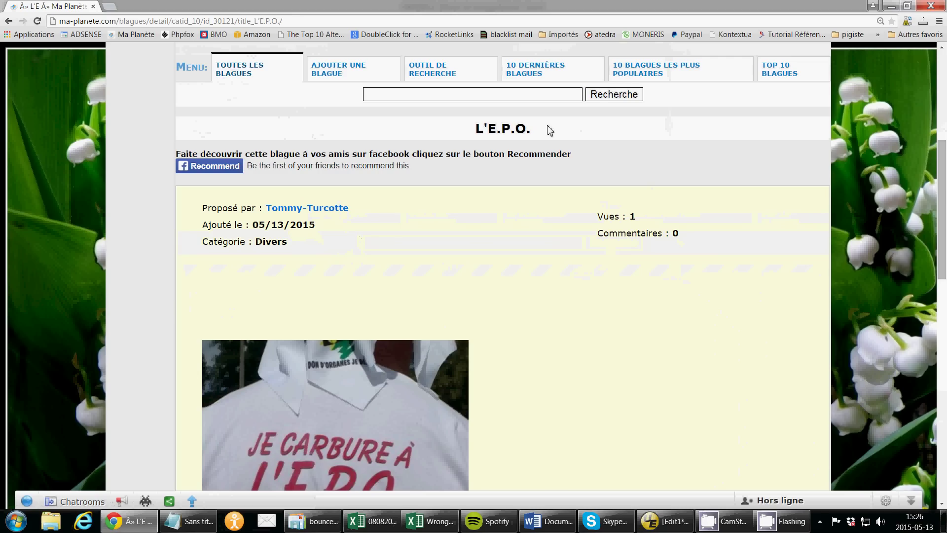
Review the L'E.P.O. joke page from its image down to the comment form, and return to the site's home page
{"action": "scroll", "coordinate": [468, 232], "scroll_direction": "down", "scroll_amount": 6}
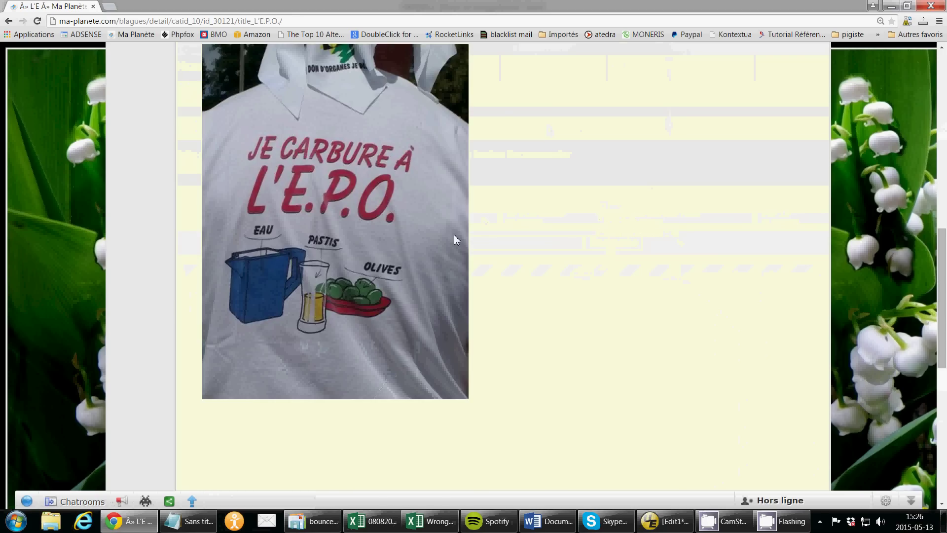
{"action": "scroll", "coordinate": [455, 241], "scroll_direction": "down", "scroll_amount": 6}
{"action": "scroll", "coordinate": [398, 399], "scroll_direction": "down", "scroll_amount": 2}
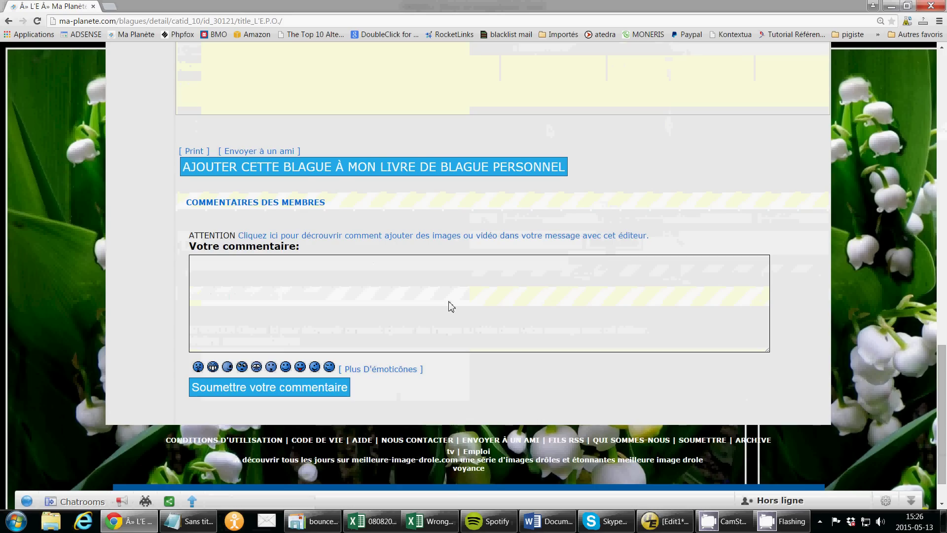
{"action": "scroll", "coordinate": [488, 316], "scroll_direction": "up", "scroll_amount": 12}
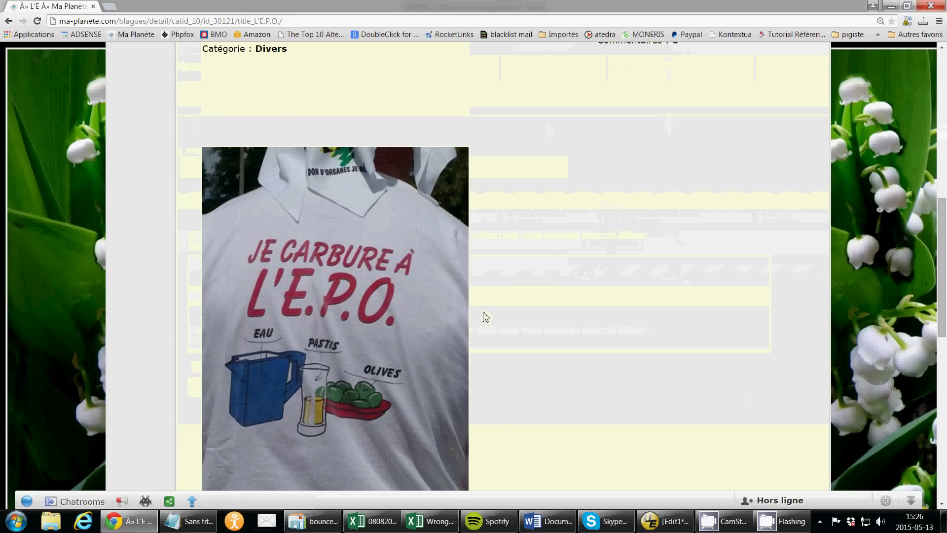
{"action": "scroll", "coordinate": [485, 316], "scroll_direction": "up", "scroll_amount": 10}
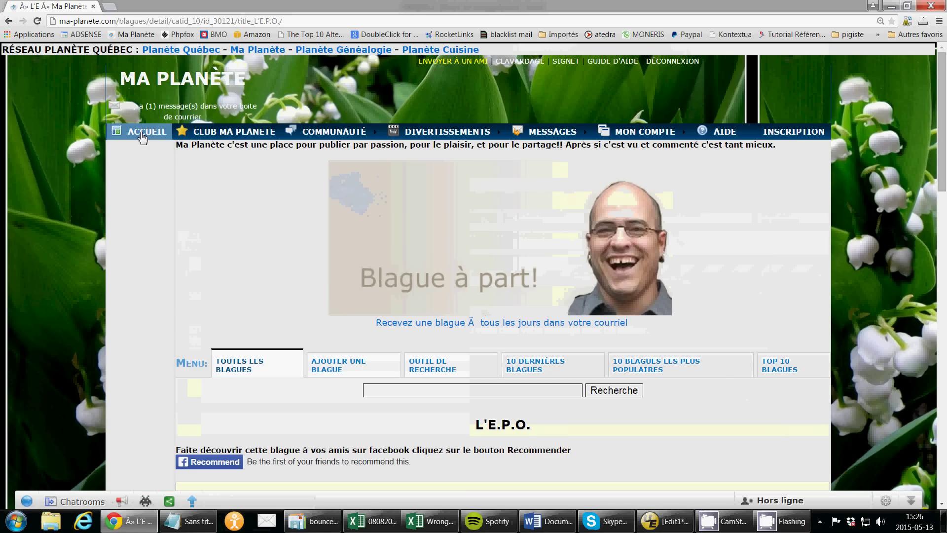
{"action": "left_click", "coordinate": [143, 136]}
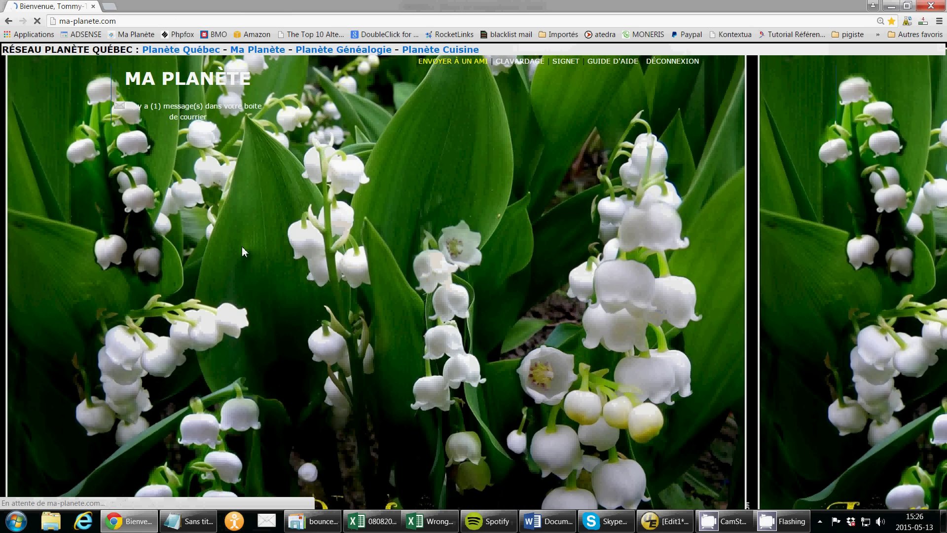